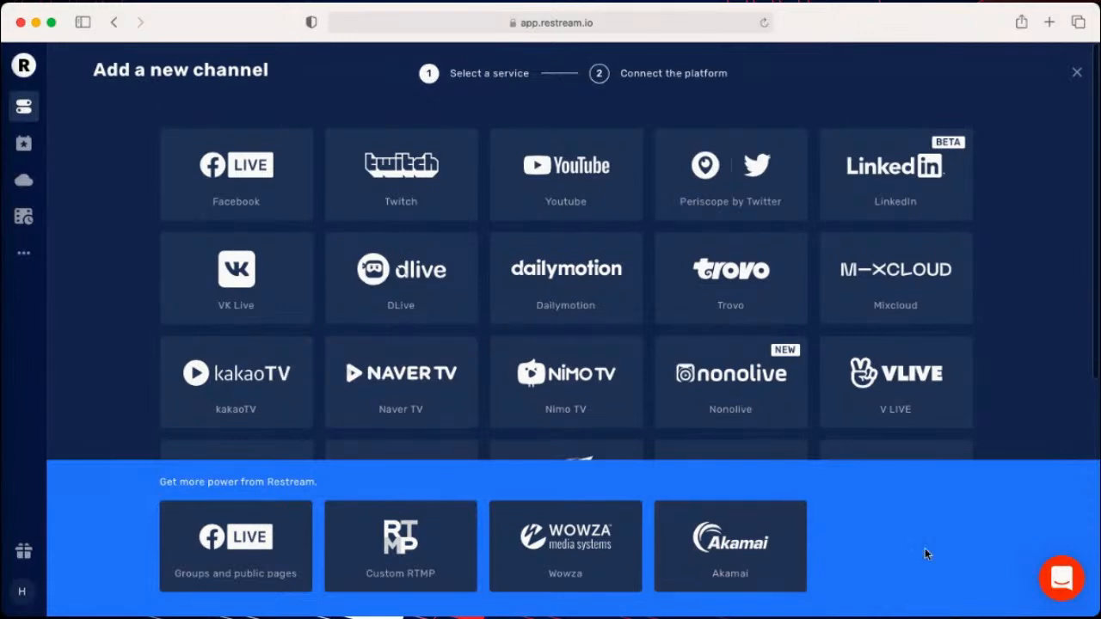
- Leave the new channel selection and view the stream title form for all destinations without updating it
{"action": "left_click", "coordinate": [1076, 76]}
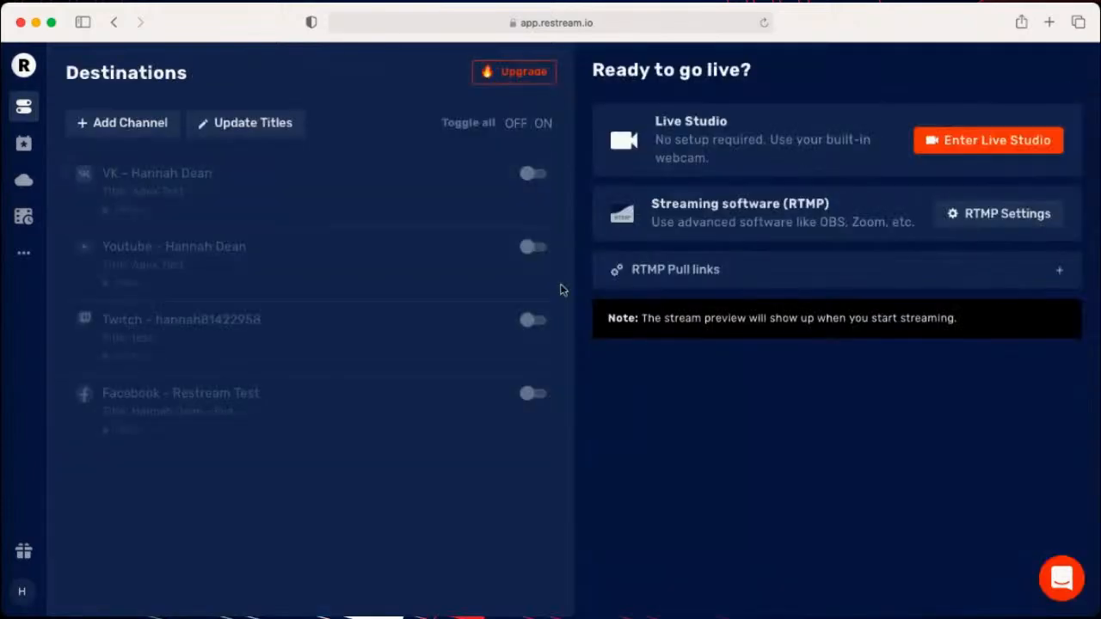
{"action": "left_click", "coordinate": [277, 138]}
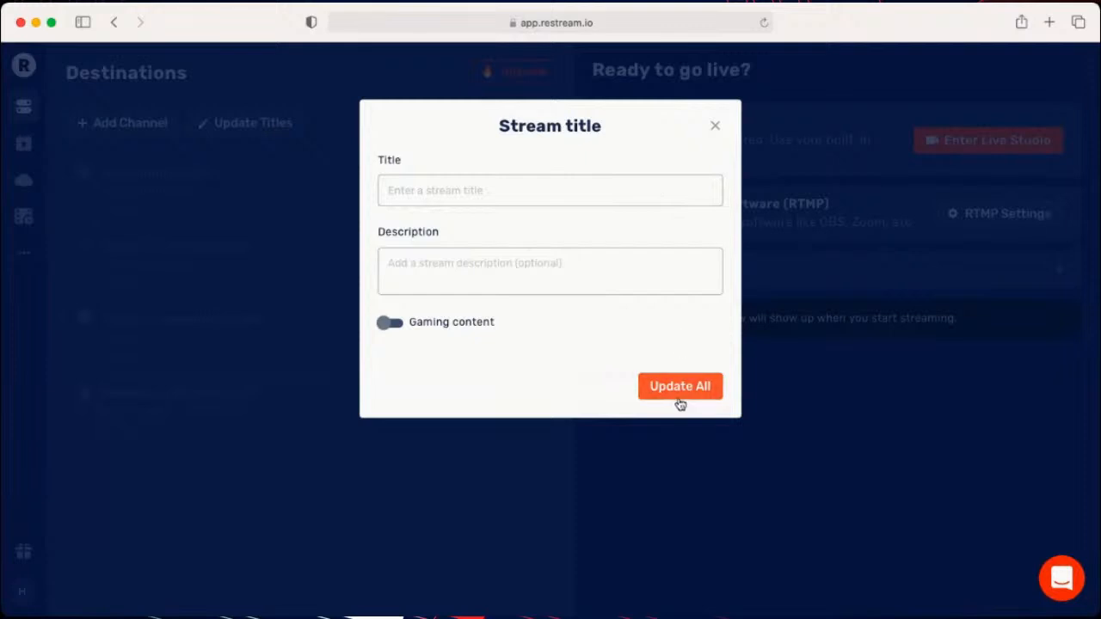
{"action": "left_click", "coordinate": [715, 126]}
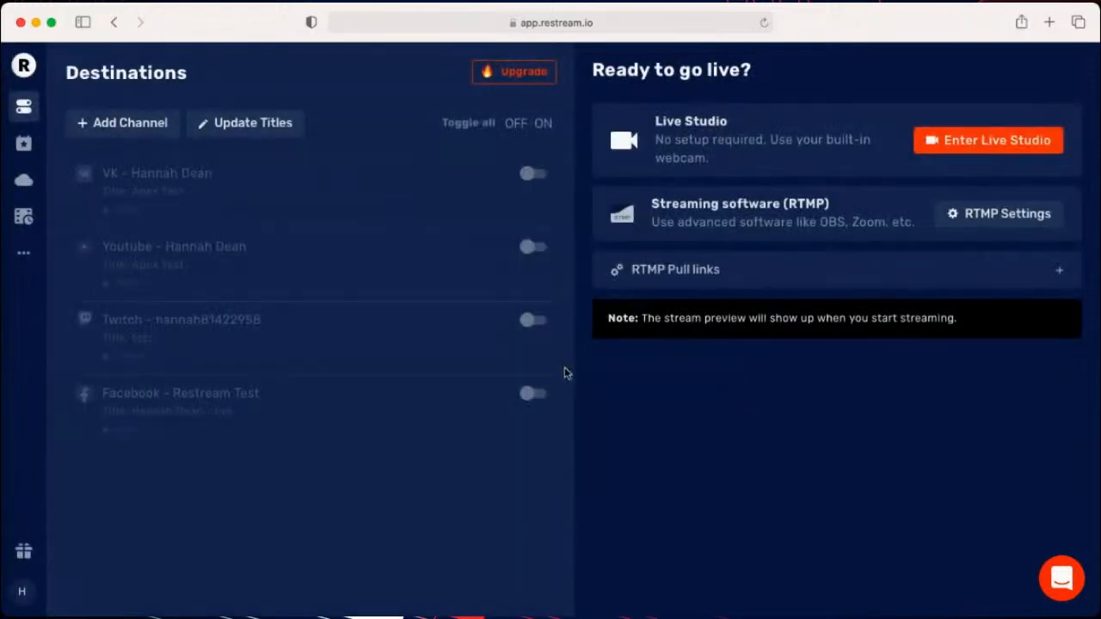
- Turn on the VK, YouTube, Twitch and Facebook destinations
{"action": "left_click", "coordinate": [534, 173]}
{"action": "left_click", "coordinate": [534, 247]}
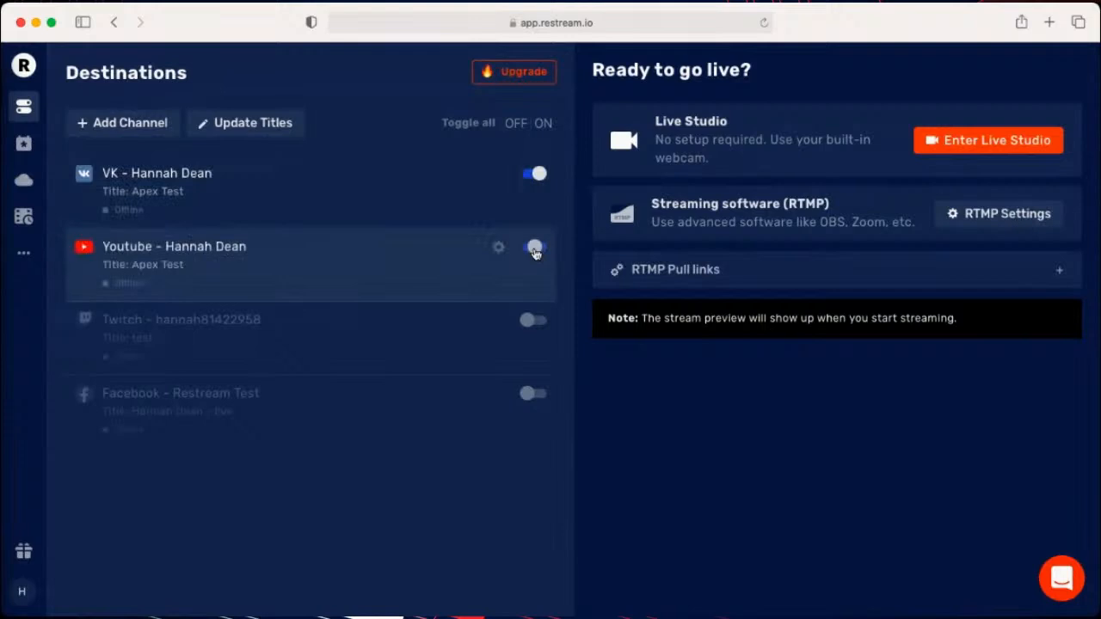
{"action": "left_click", "coordinate": [533, 321]}
{"action": "left_click", "coordinate": [534, 394]}
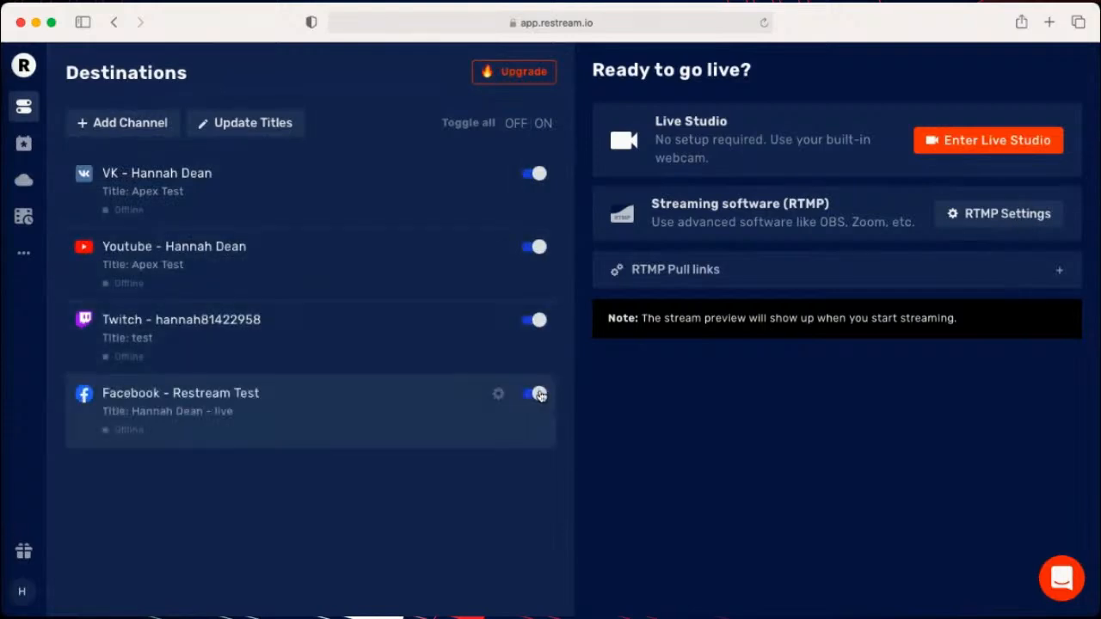
- Turn the Facebook, Twitch, YouTube and VK destinations back off
{"action": "left_click", "coordinate": [534, 320]}
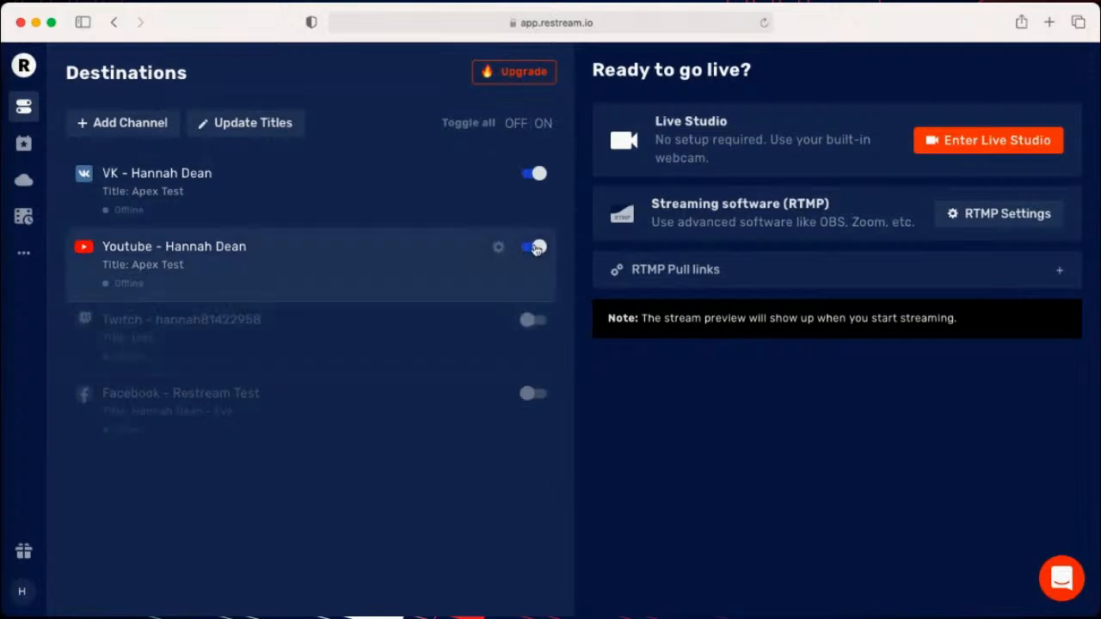
{"action": "left_click", "coordinate": [533, 247]}
{"action": "left_click", "coordinate": [533, 173]}
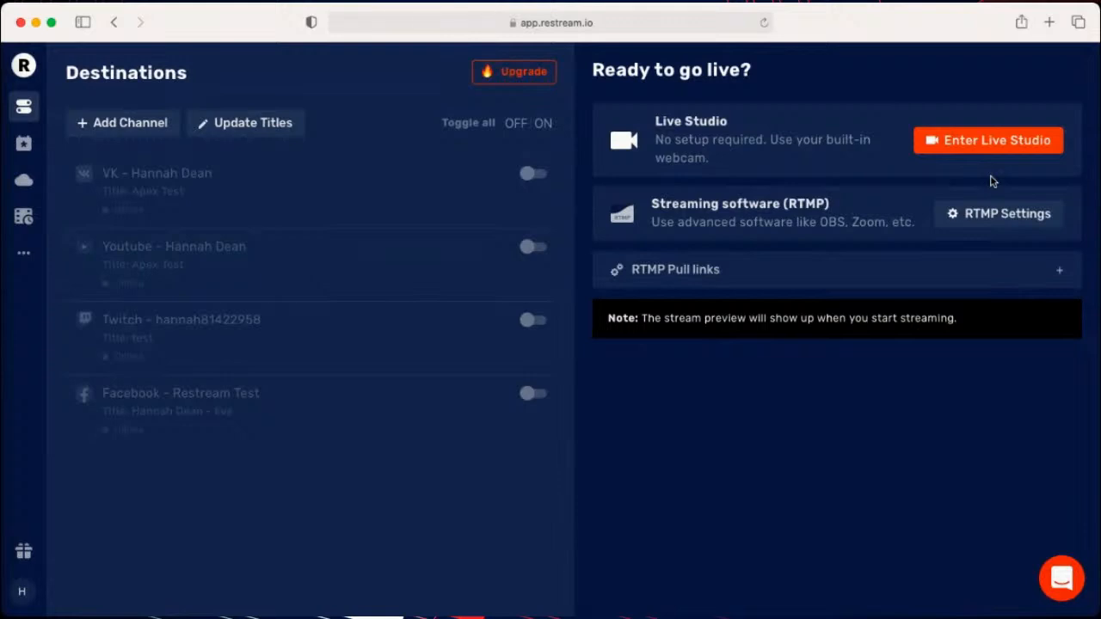
- Enter Live Studio and retry the streaming connection to load the camera preview
{"action": "left_click", "coordinate": [952, 152]}
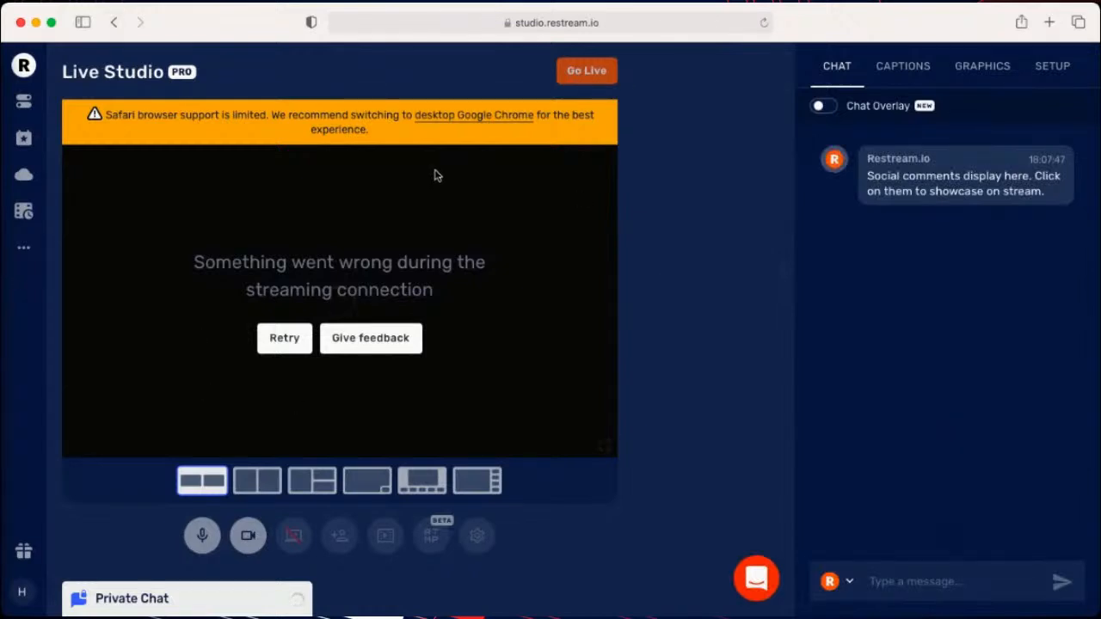
{"action": "left_click", "coordinate": [272, 344]}
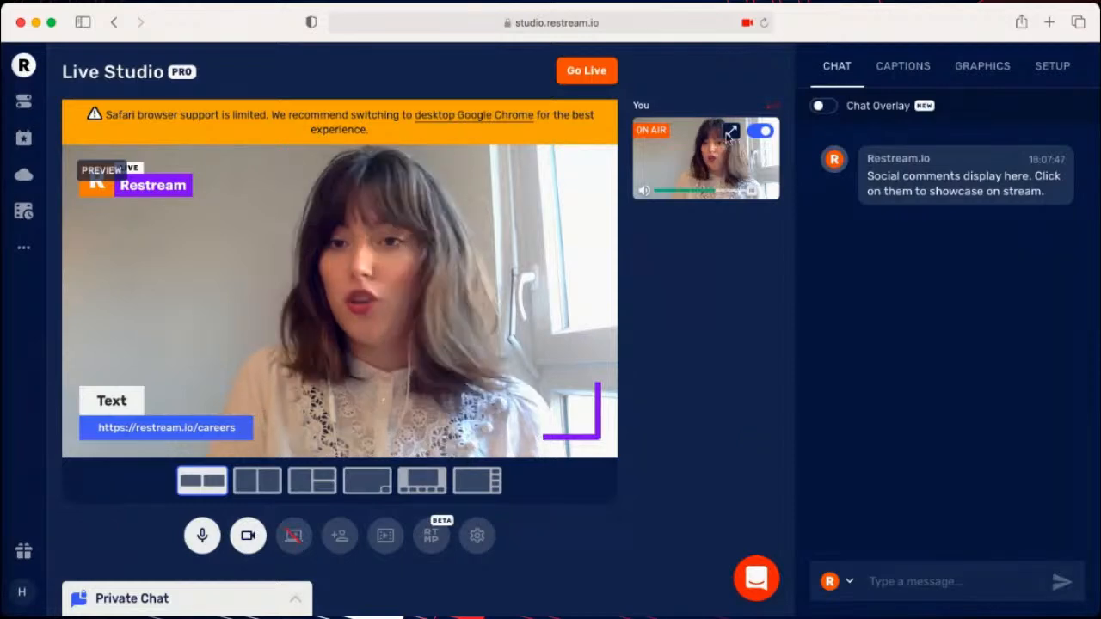
- Try out the chat overlay and the showcasing of the Restream.io chat message on the stream, leaving both hidden
{"action": "left_click", "coordinate": [823, 107]}
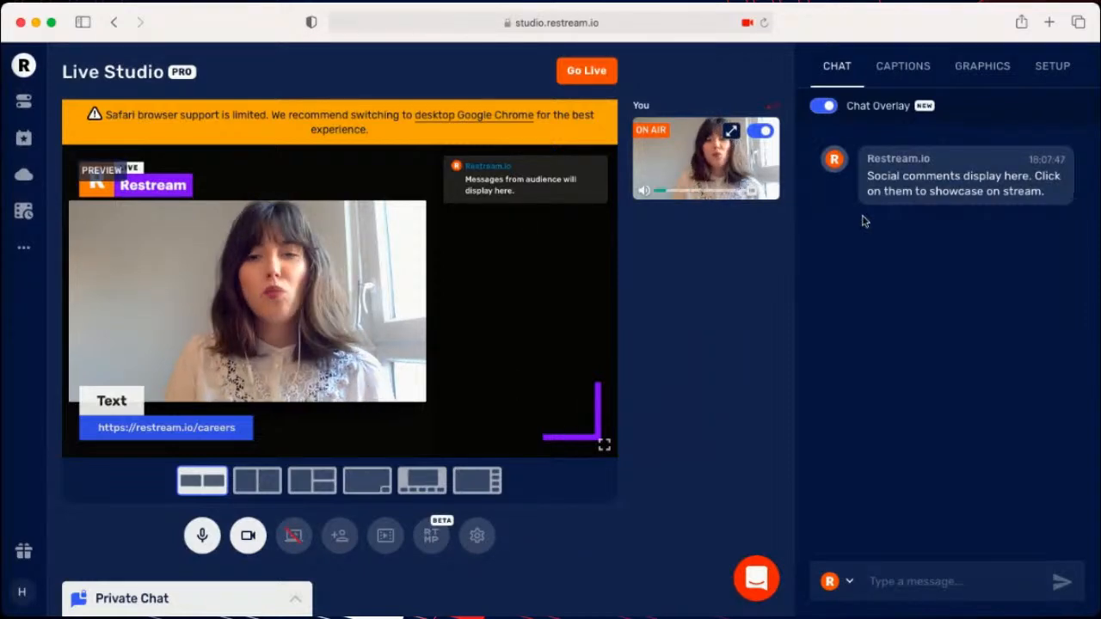
{"action": "left_click", "coordinate": [823, 107]}
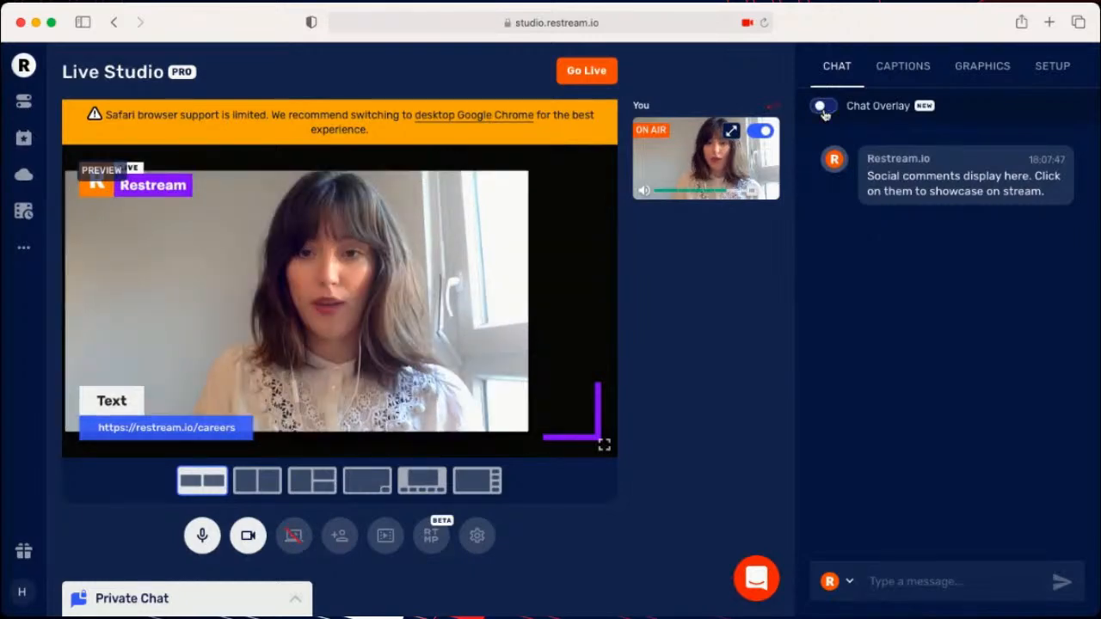
{"action": "left_click", "coordinate": [962, 179]}
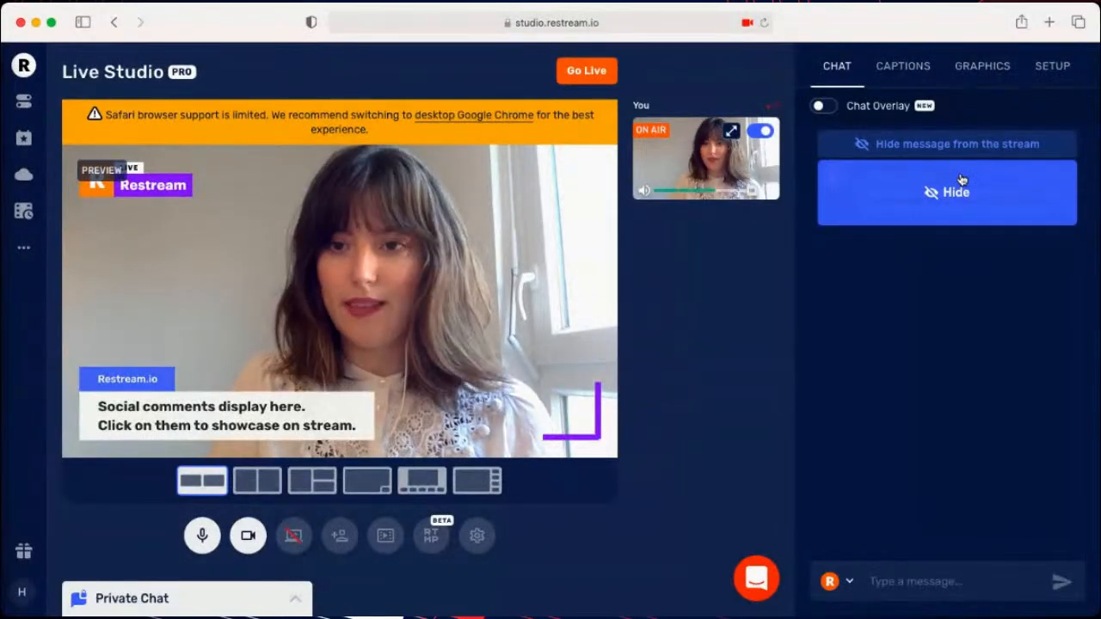
{"action": "left_click", "coordinate": [961, 178]}
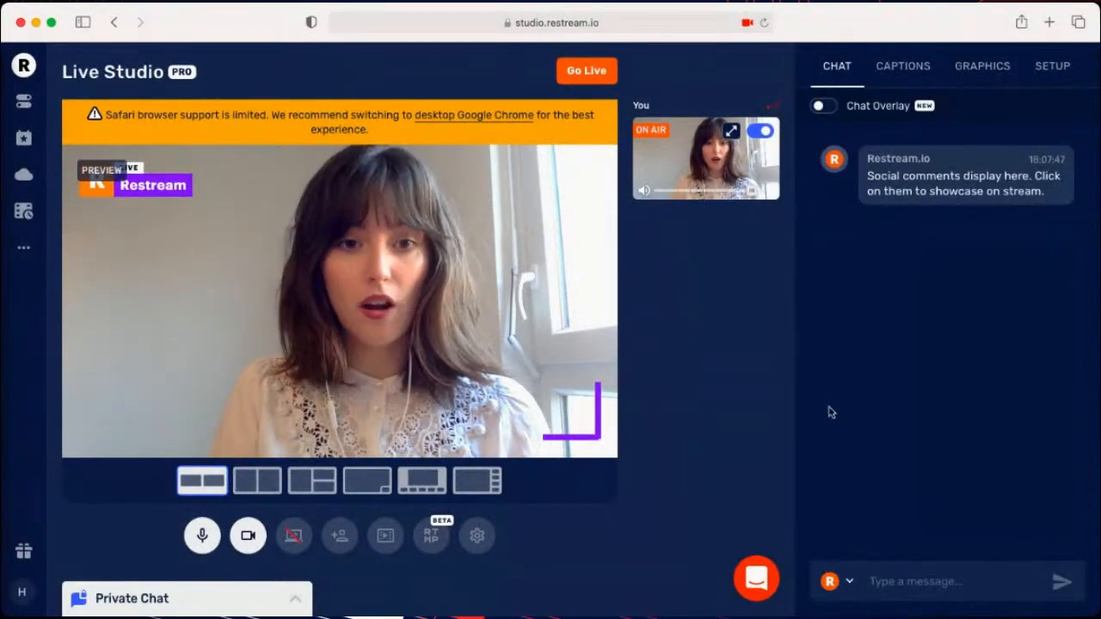
- Add a new caption with primary text "caption" and secondary text "this description"
{"action": "left_click", "coordinate": [927, 73]}
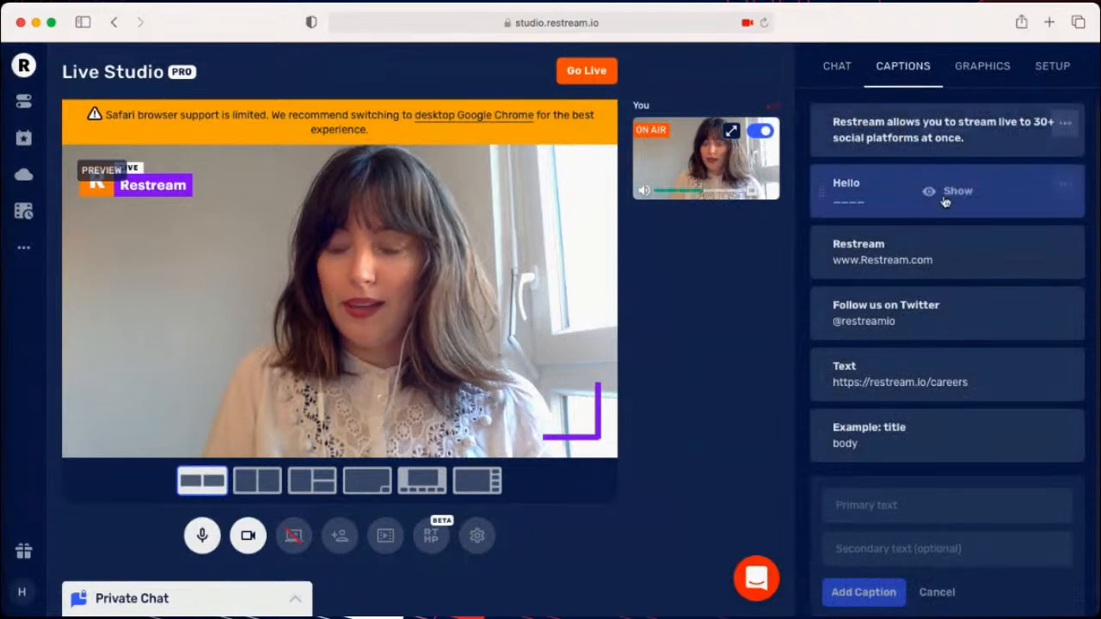
{"action": "left_click", "coordinate": [937, 511]}
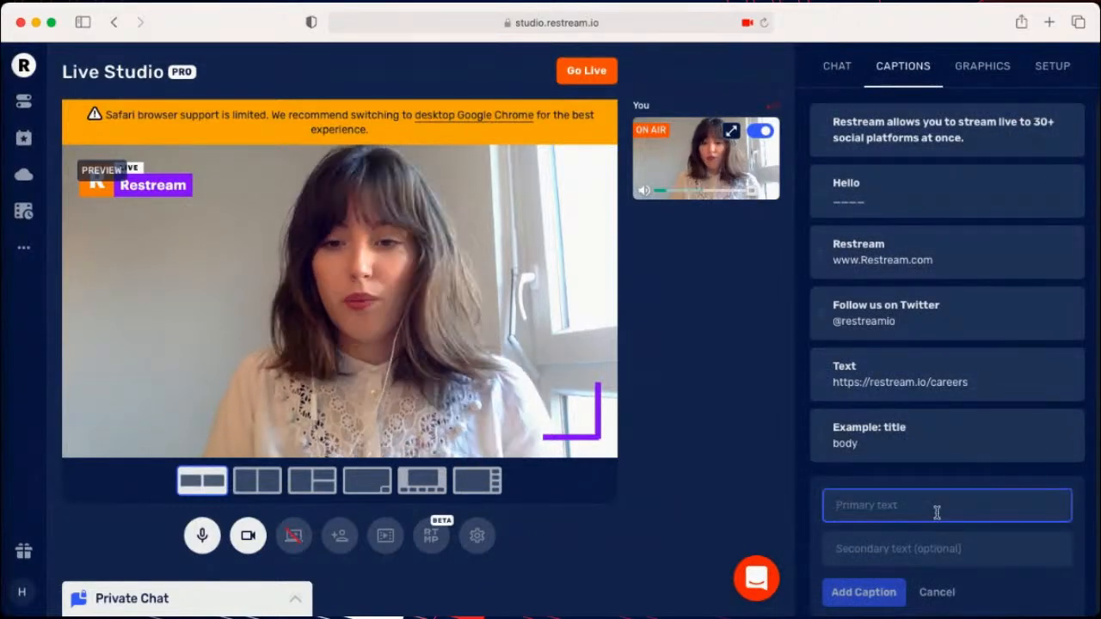
{"action": "type", "text": "cat"}
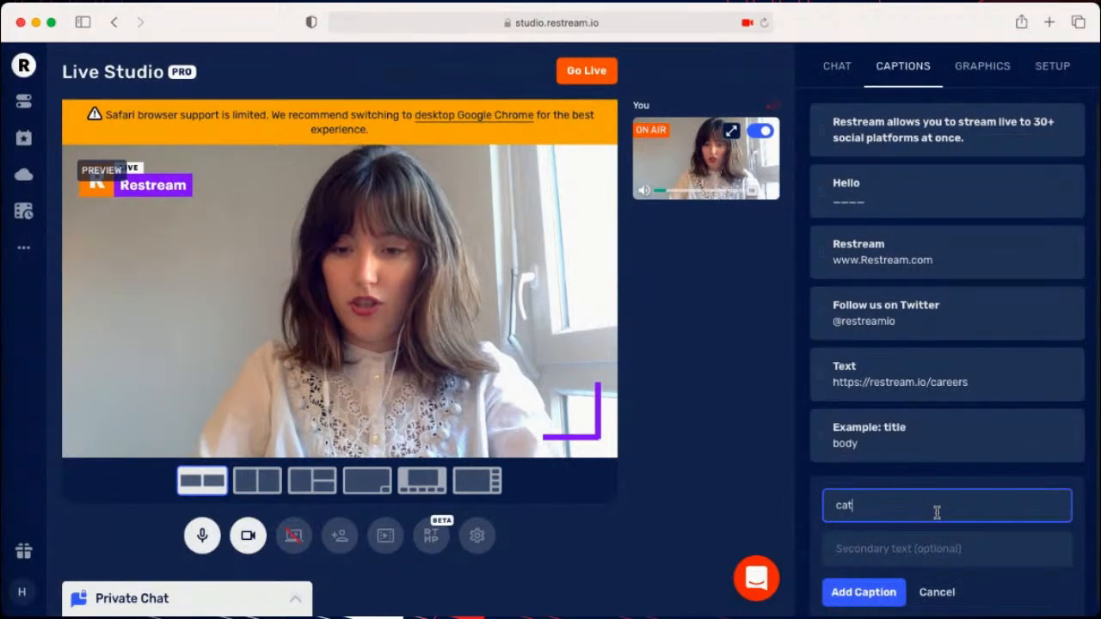
{"action": "key", "text": "BackSpace"}
{"action": "type", "text": "ption"}
{"action": "left_click", "coordinate": [959, 548]}
{"action": "type", "text": "this "}
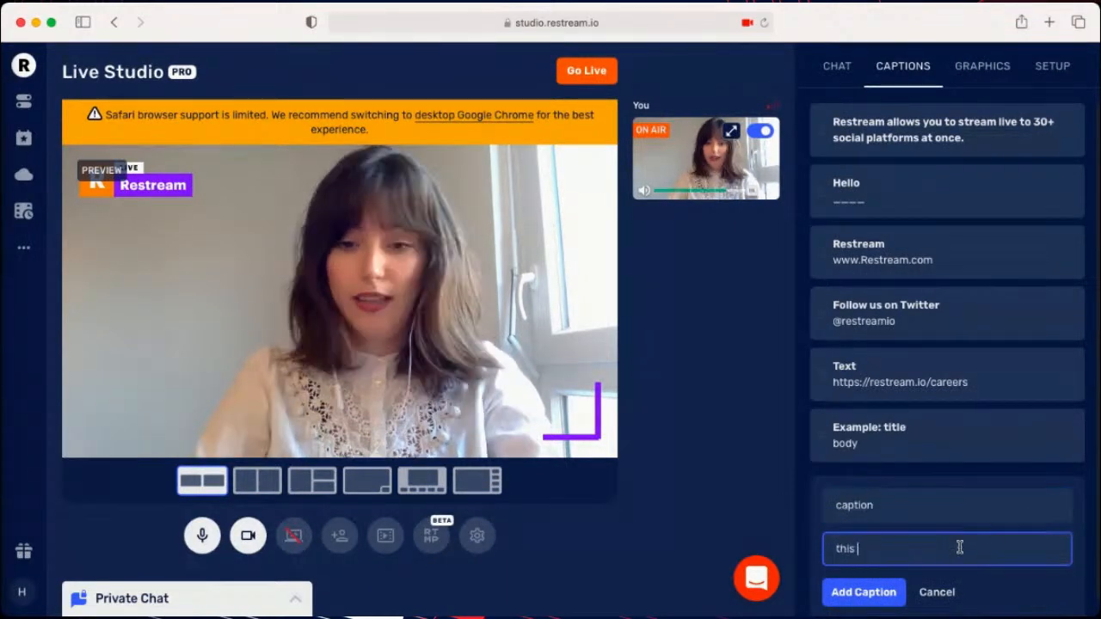
{"action": "type", "text": "description"}
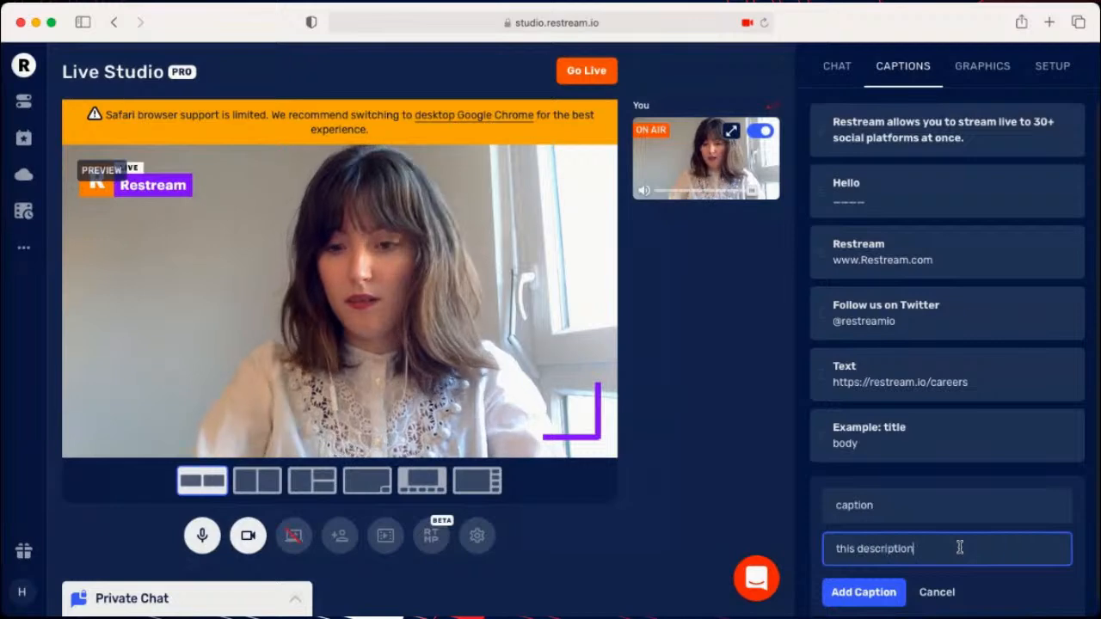
{"action": "key", "text": "Return"}
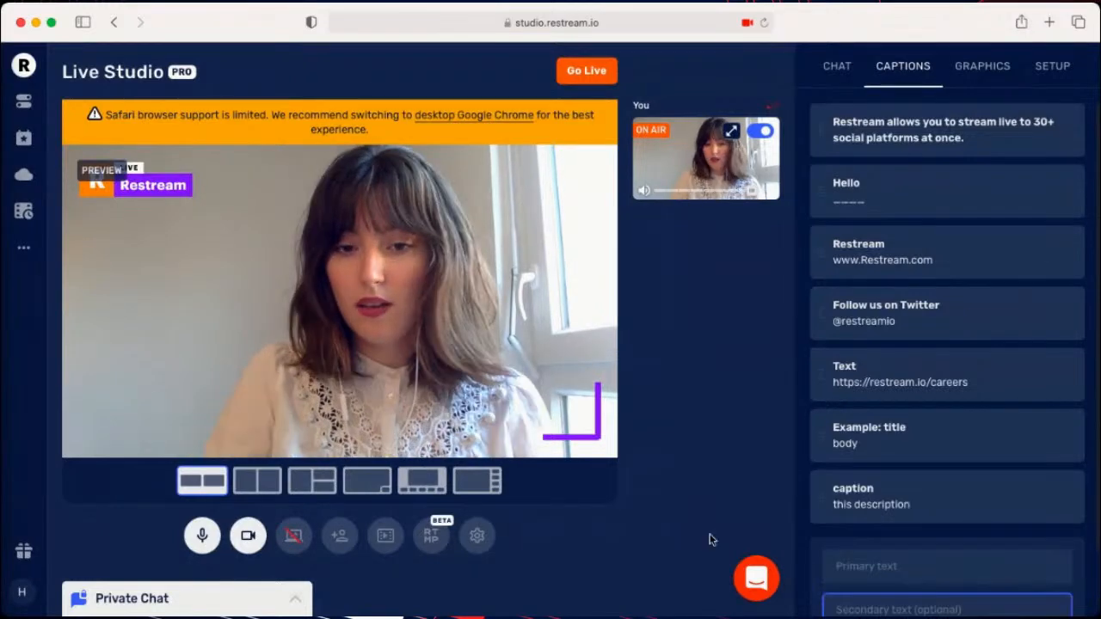
- Show the "caption" / "this description" caption on the stream preview and hide it again
{"action": "left_click", "coordinate": [876, 508]}
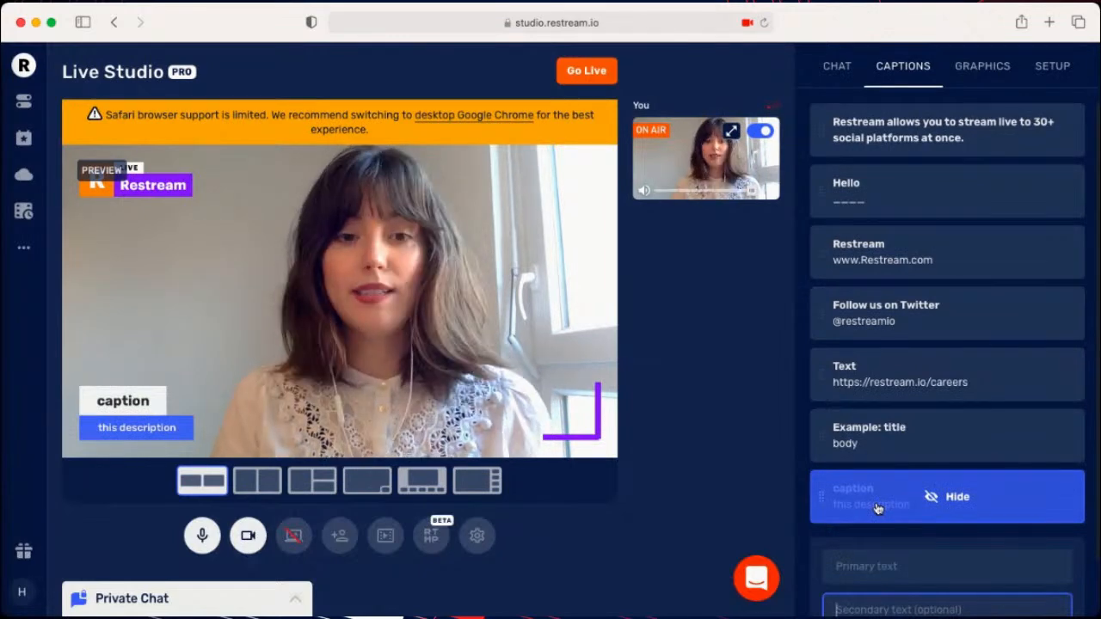
{"action": "mouse_move", "coordinate": [896, 457]}
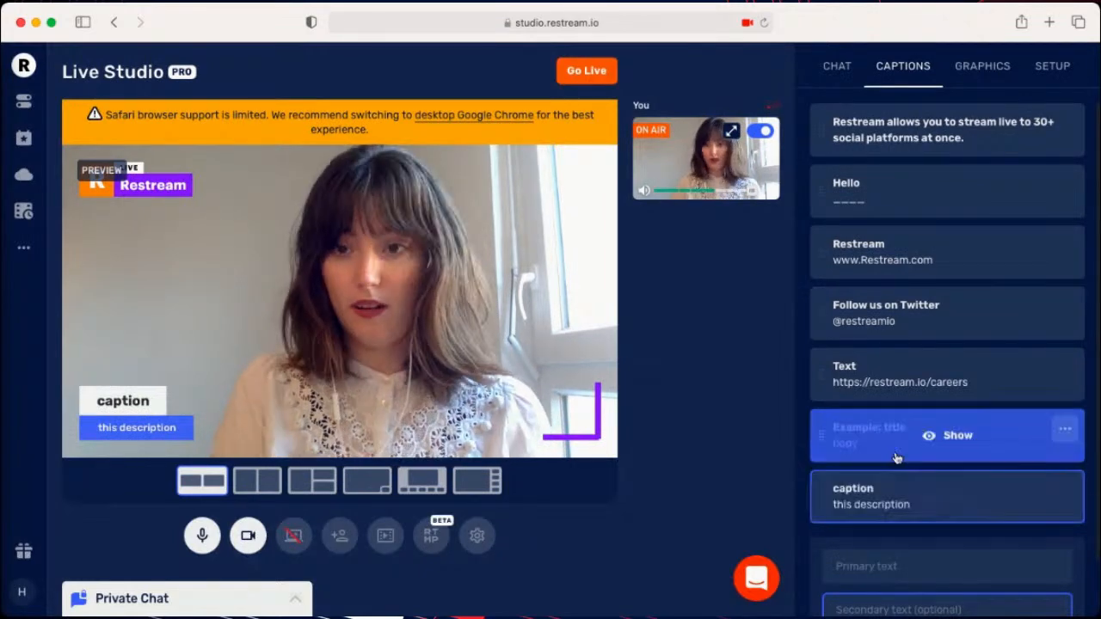
{"action": "scroll", "coordinate": [861, 593], "scroll_direction": "down", "scroll_amount": 2}
{"action": "mouse_move", "coordinate": [869, 447]}
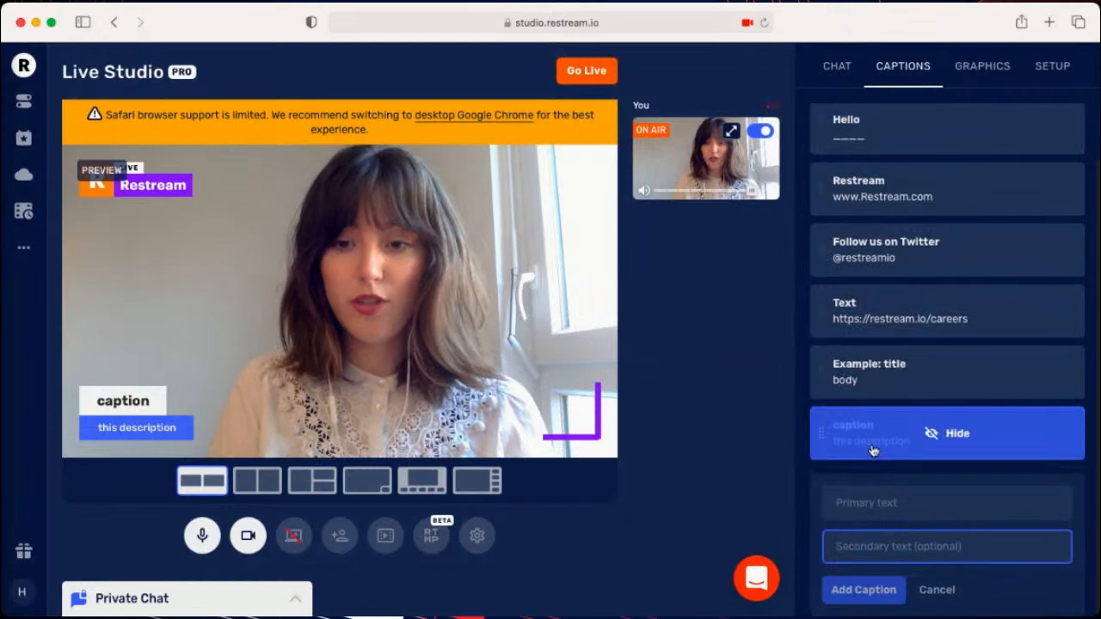
{"action": "mouse_move", "coordinate": [884, 326]}
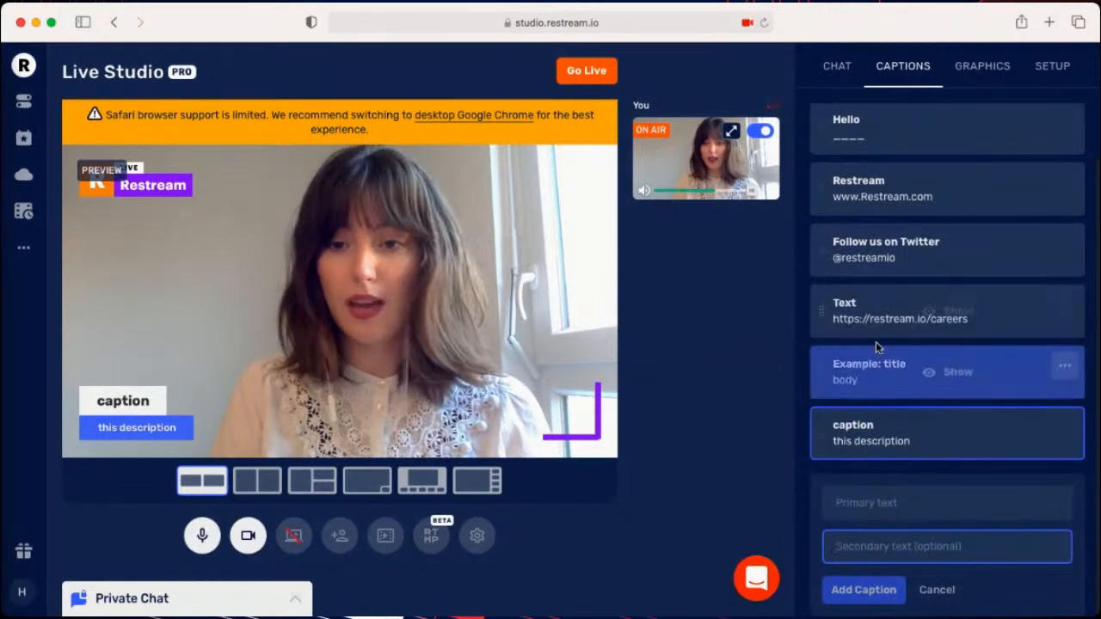
{"action": "left_click", "coordinate": [910, 428]}
{"action": "scroll", "coordinate": [852, 250], "scroll_direction": "up", "scroll_amount": 2}
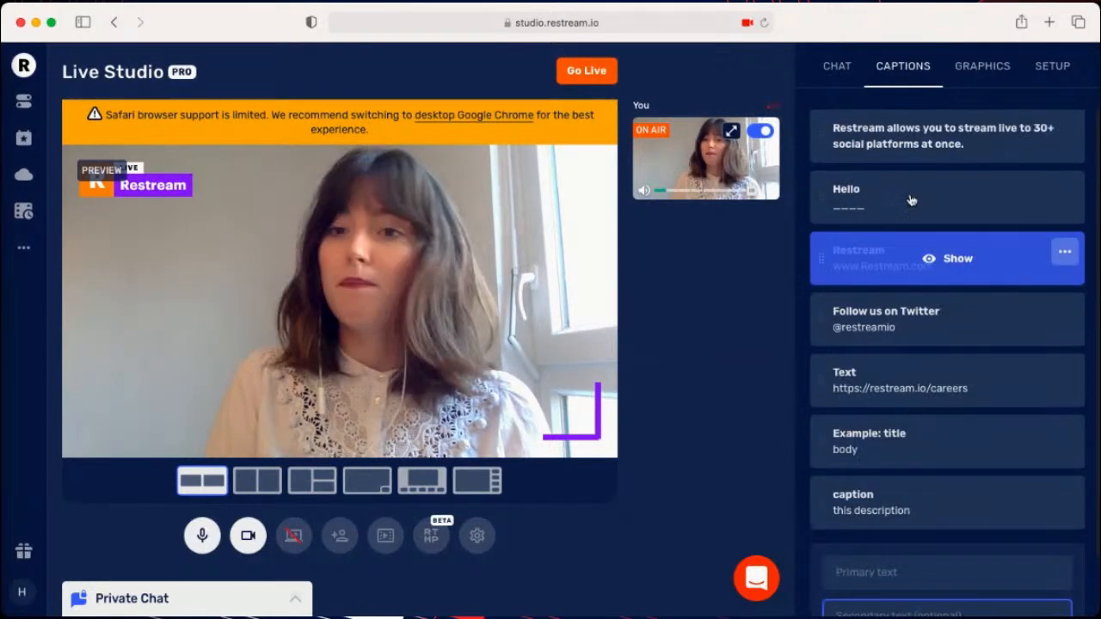
{"action": "mouse_move", "coordinate": [957, 116]}
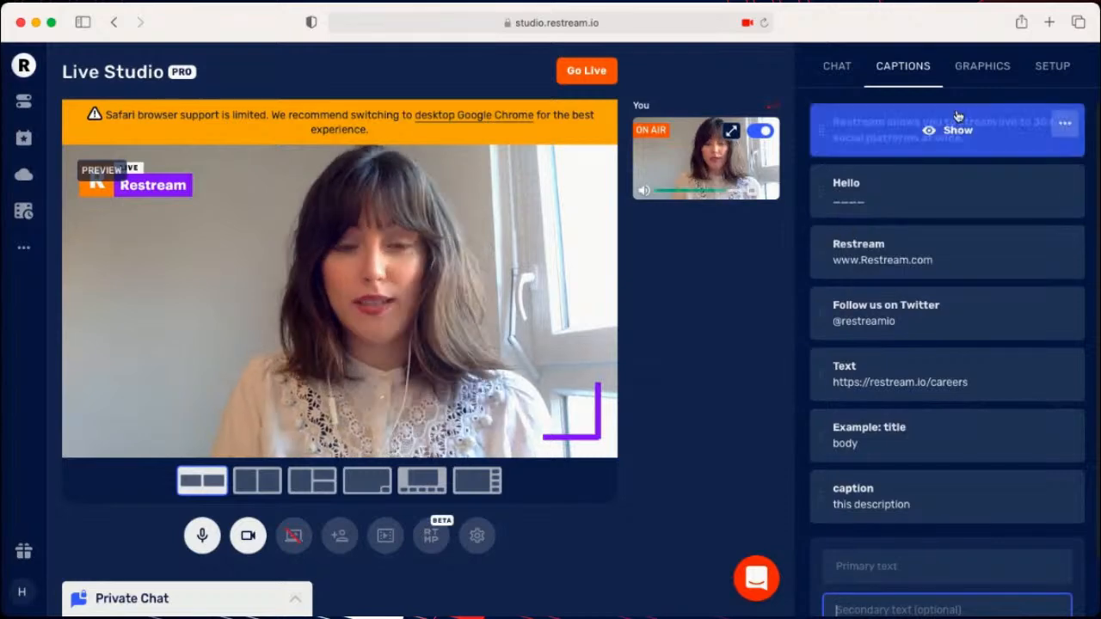
{"action": "left_click", "coordinate": [963, 77]}
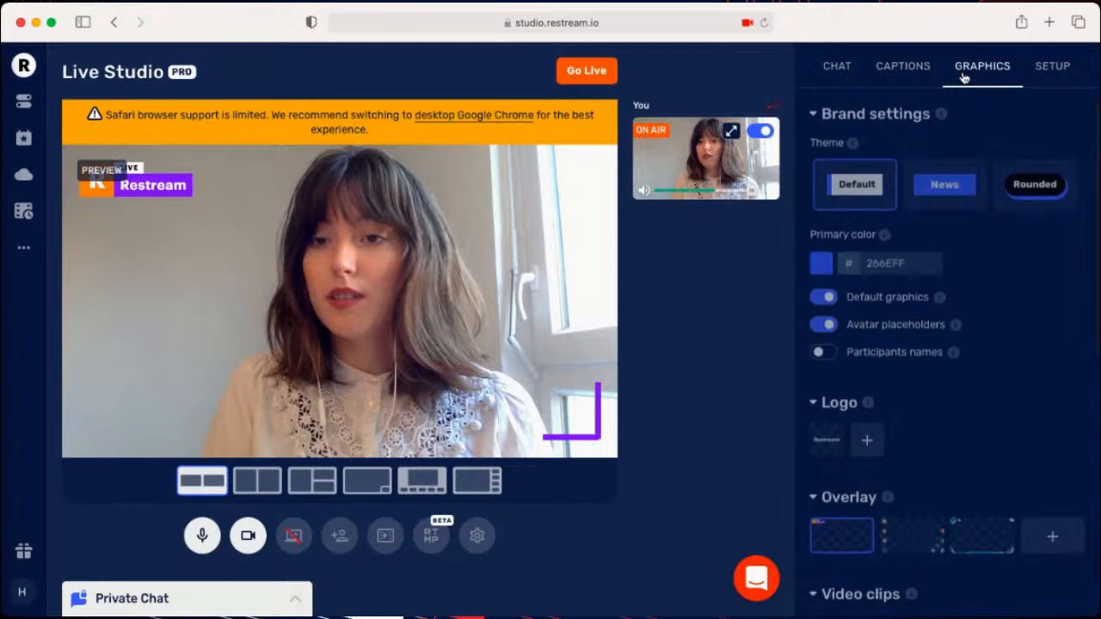
{"action": "left_click", "coordinate": [903, 66]}
{"action": "left_click", "coordinate": [874, 400]}
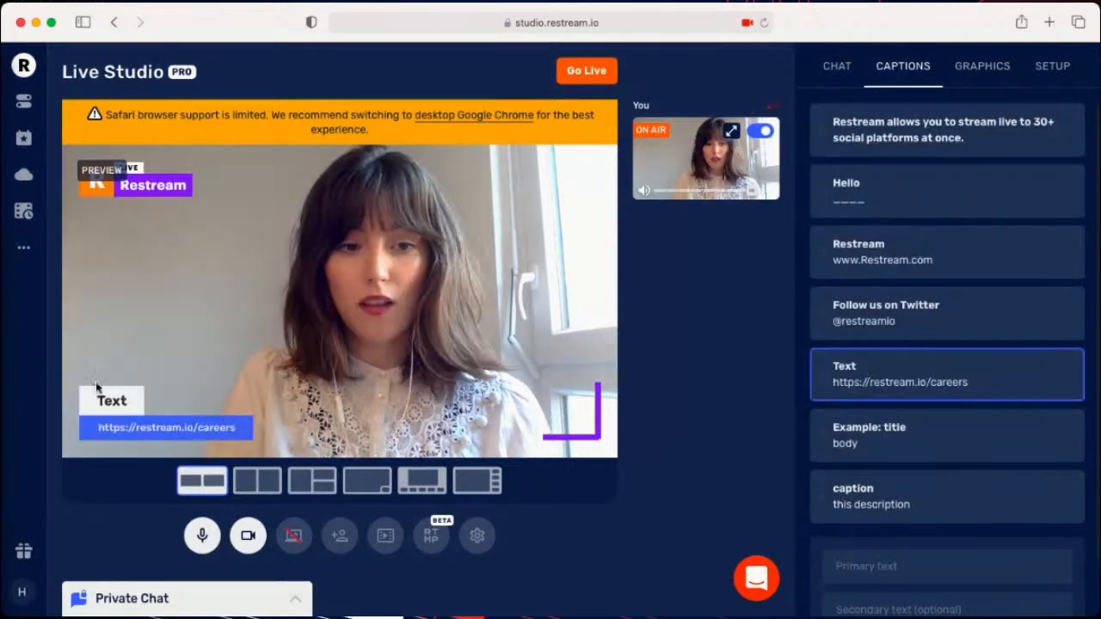
- Set the brand's primary color to dark red 8A0B2B and apply the Rounded theme
{"action": "left_click", "coordinate": [979, 66]}
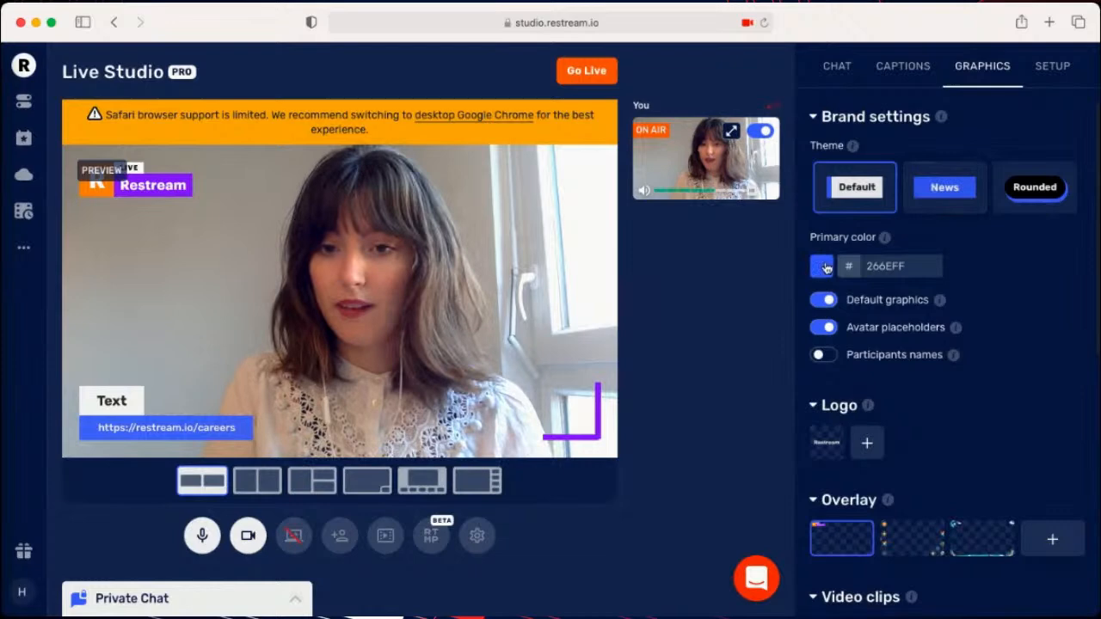
{"action": "left_click", "coordinate": [822, 266]}
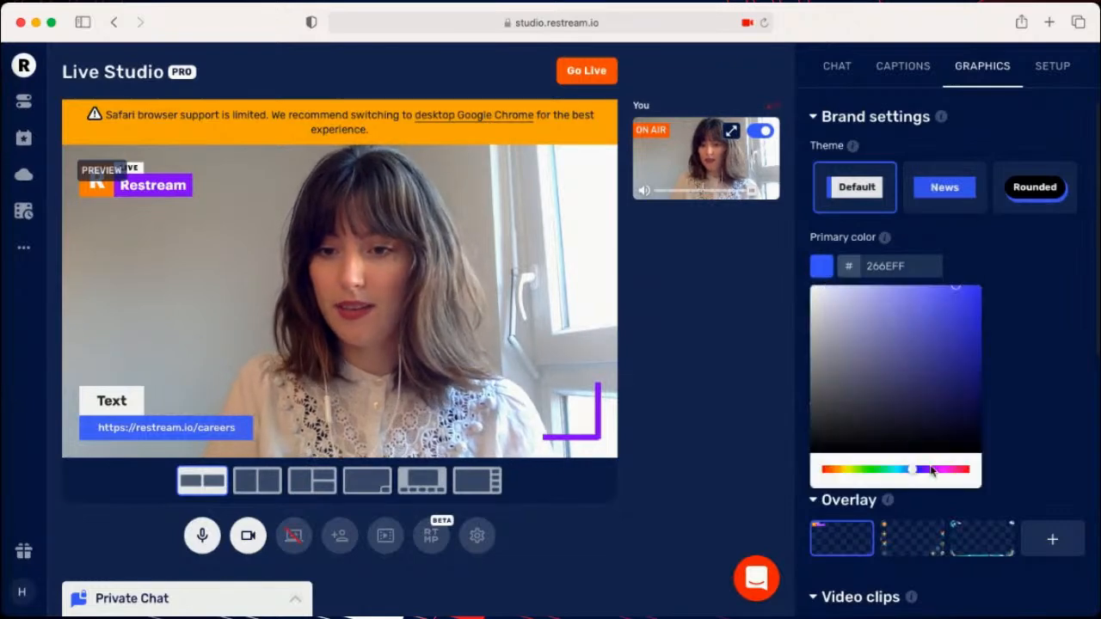
{"action": "left_click", "coordinate": [965, 471]}
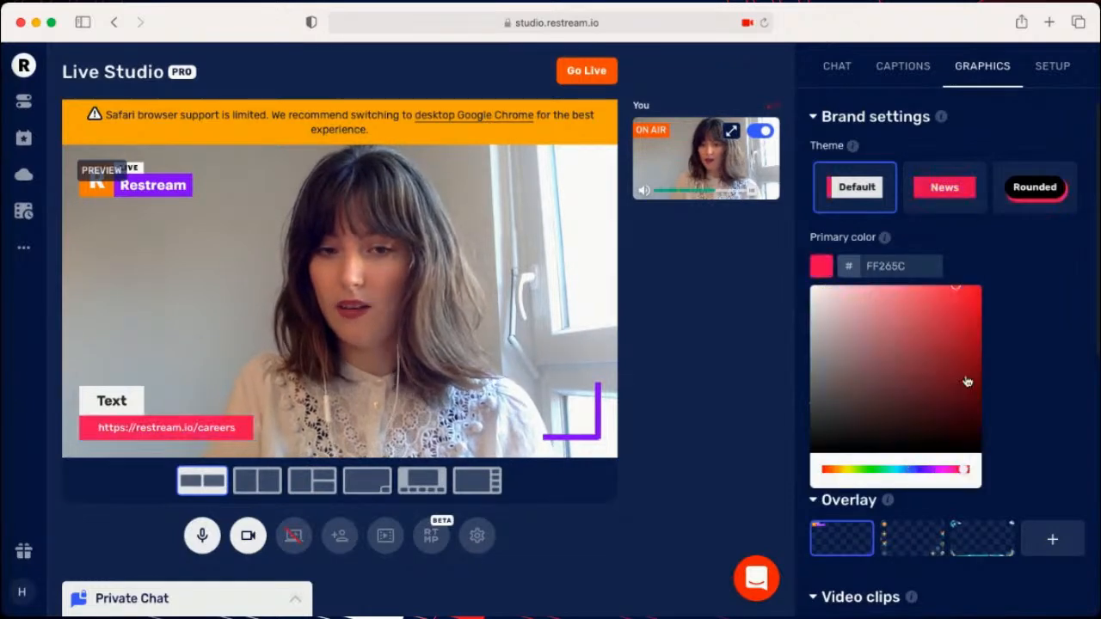
{"action": "left_click", "coordinate": [968, 362]}
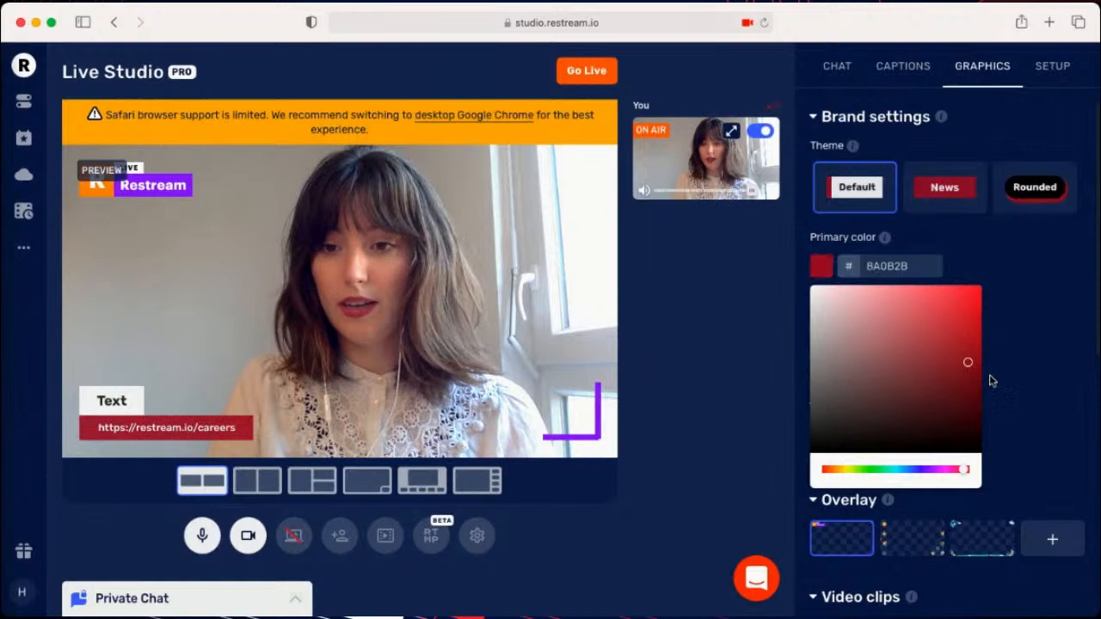
{"action": "left_click", "coordinate": [1041, 283]}
{"action": "left_click", "coordinate": [1032, 199]}
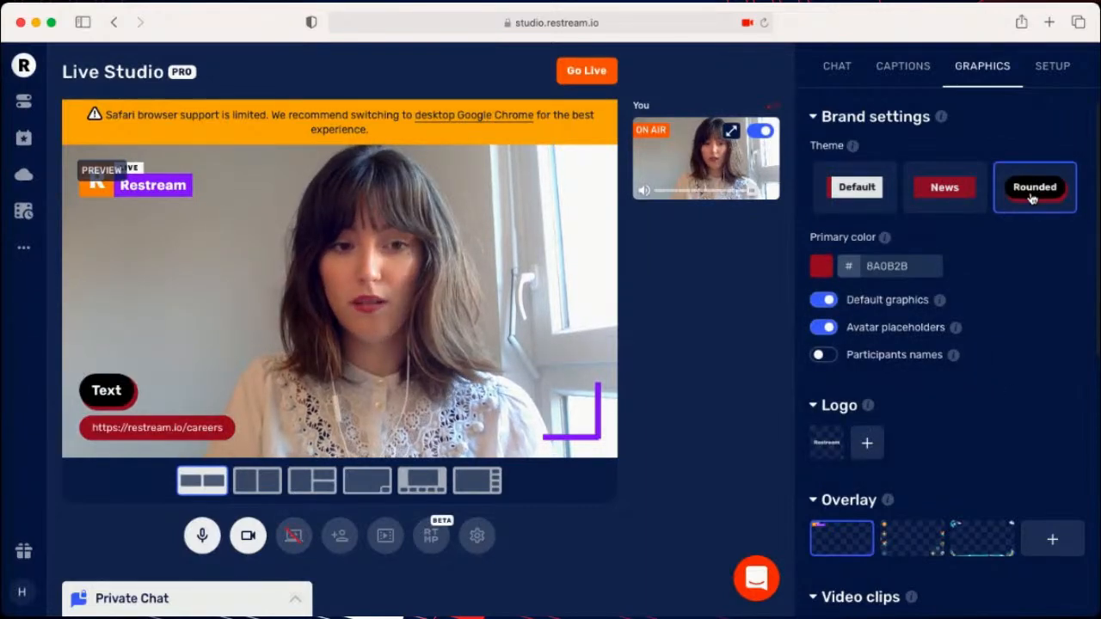
- Show the colorful flower-patterned overlay, the second one in the Overlay graphics, on the stream
{"action": "scroll", "coordinate": [1031, 287], "scroll_direction": "down", "scroll_amount": 1}
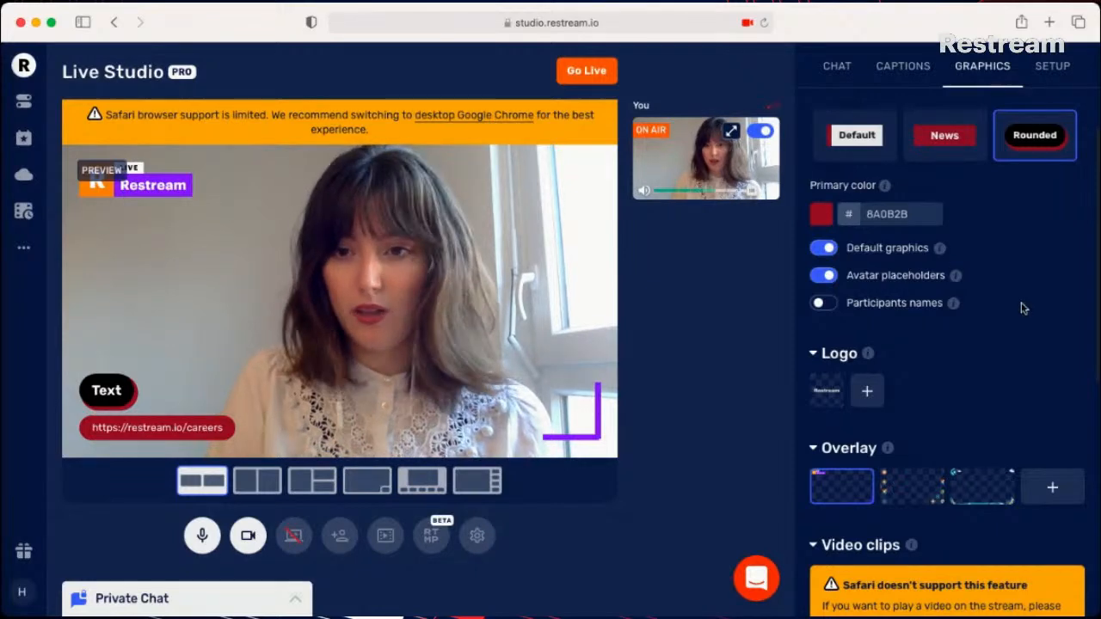
{"action": "scroll", "coordinate": [947, 327], "scroll_direction": "down", "scroll_amount": 1}
{"action": "mouse_move", "coordinate": [828, 336]}
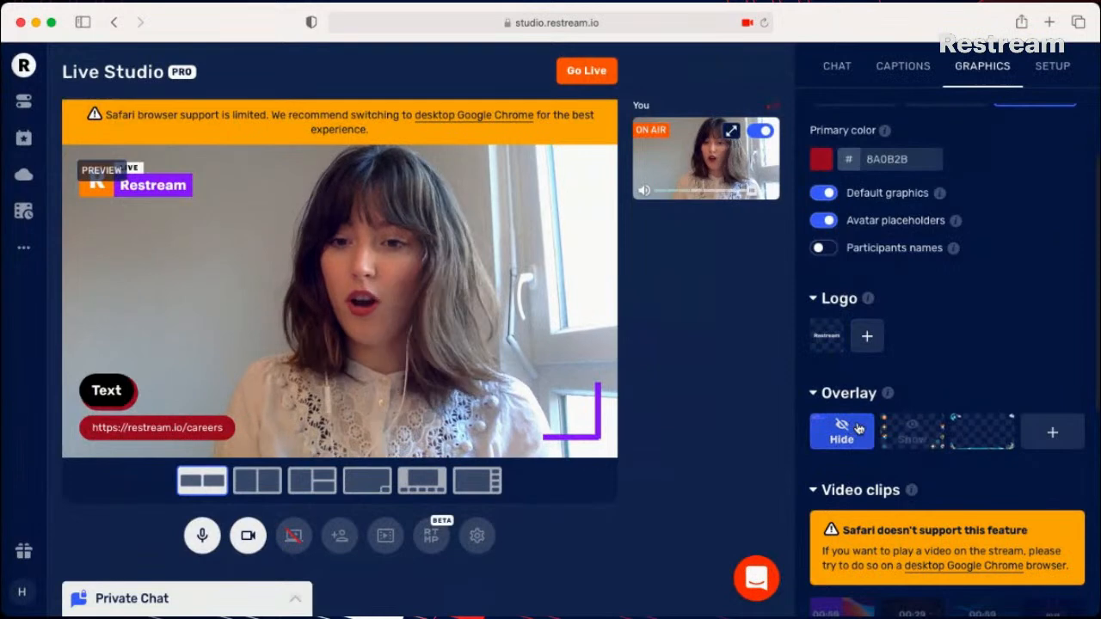
{"action": "left_click", "coordinate": [909, 431]}
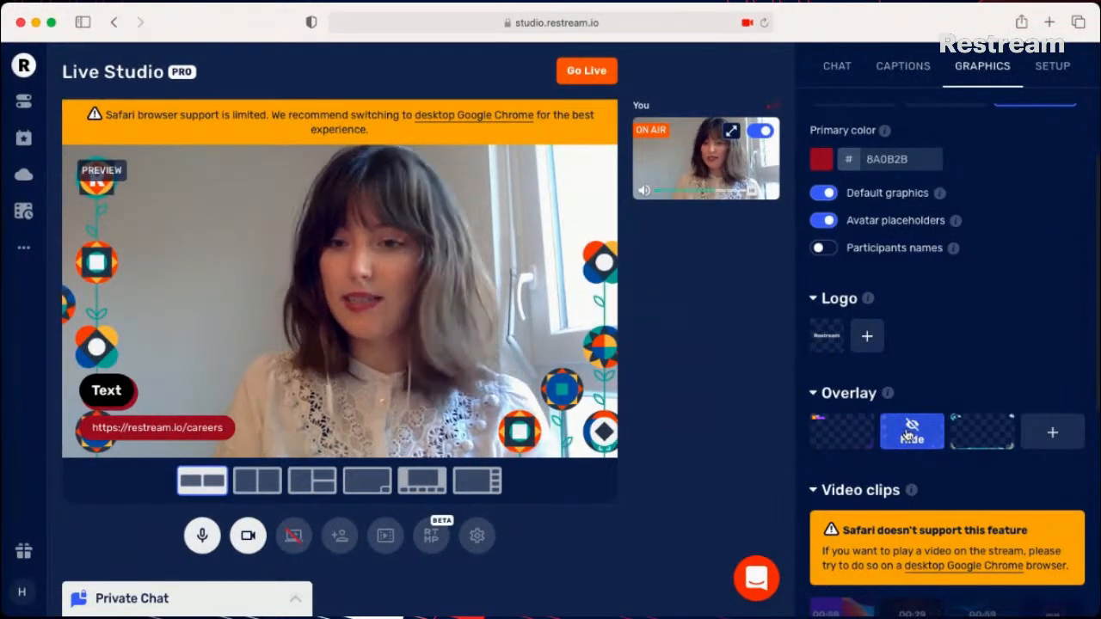
- Show the third overlay, with clouds and a rainbow, and switch to the fifth layout, framing the camera over the orange background
{"action": "left_click", "coordinate": [971, 445]}
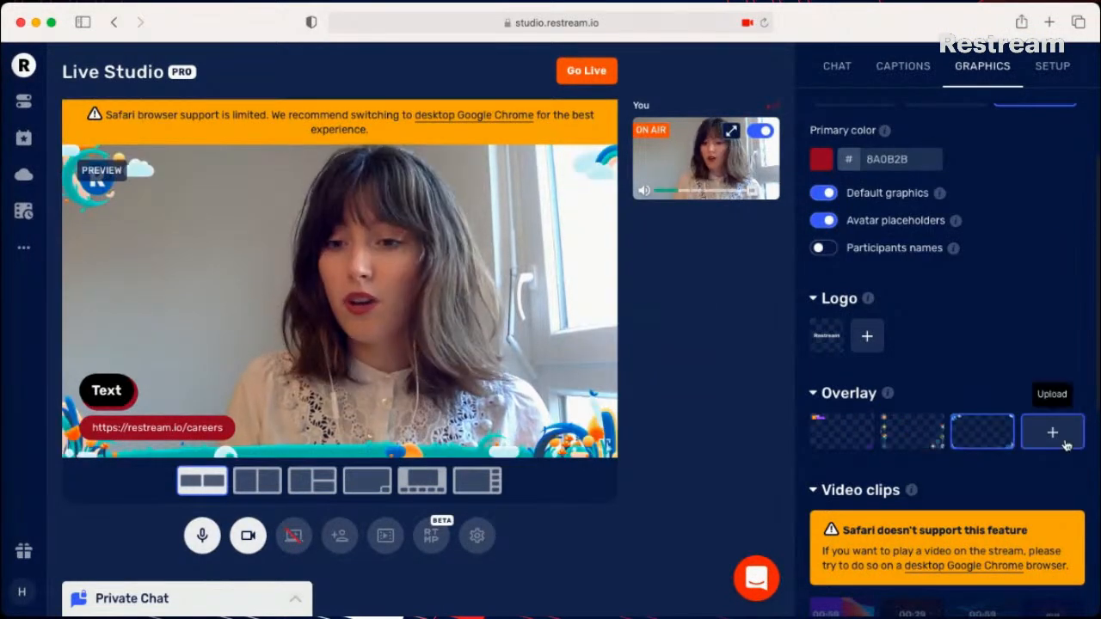
{"action": "scroll", "coordinate": [1064, 444], "scroll_direction": "down", "scroll_amount": 3}
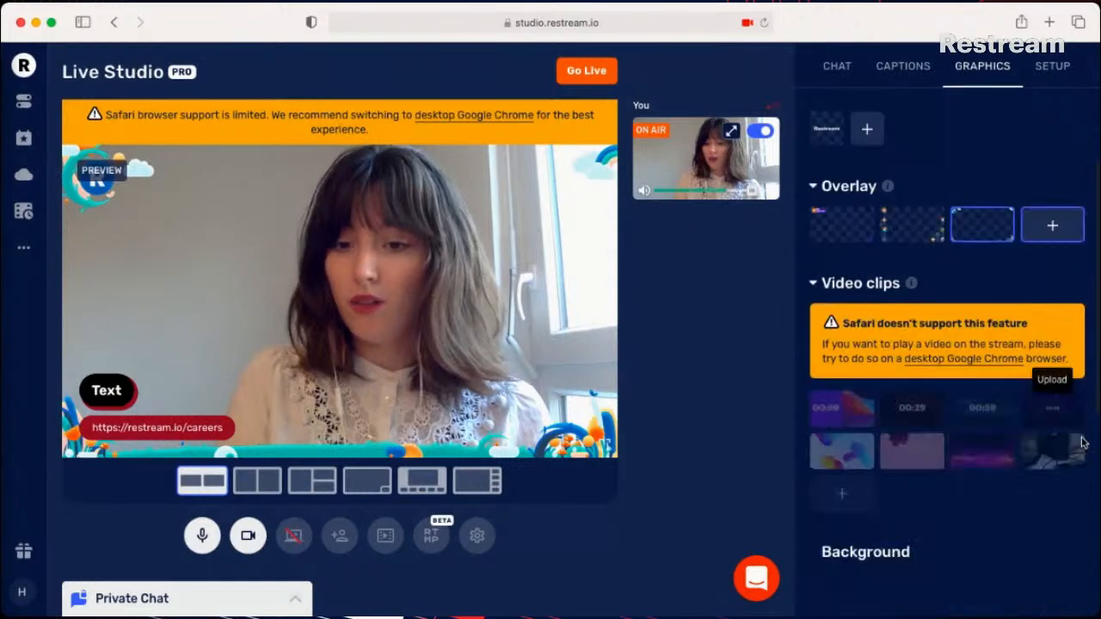
{"action": "scroll", "coordinate": [1000, 508], "scroll_direction": "down", "scroll_amount": 2}
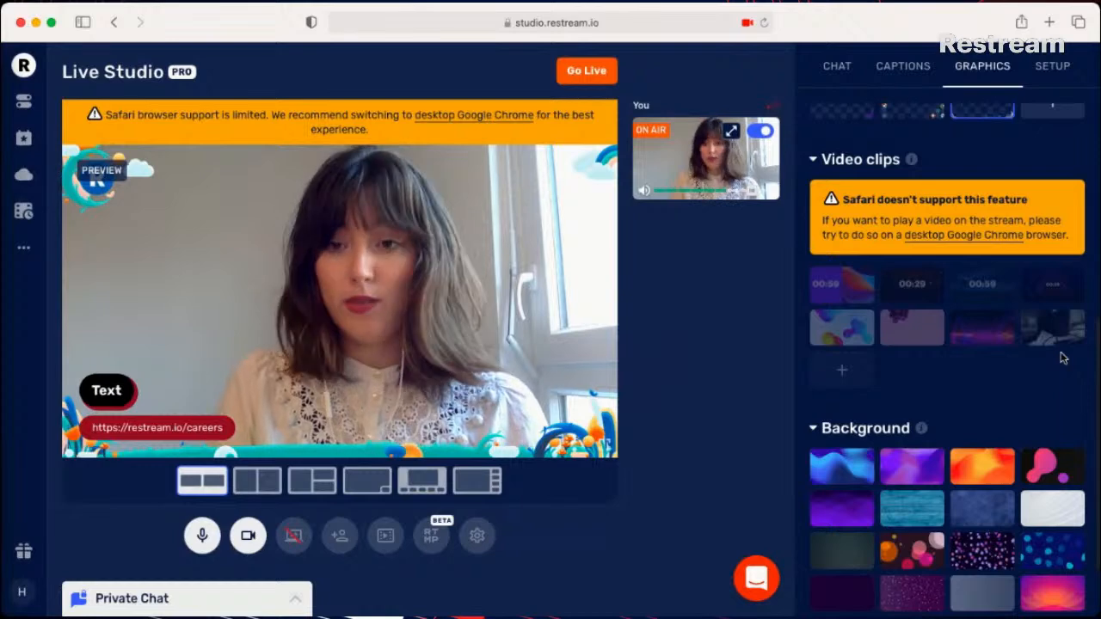
{"action": "scroll", "coordinate": [1063, 357], "scroll_direction": "down", "scroll_amount": 2}
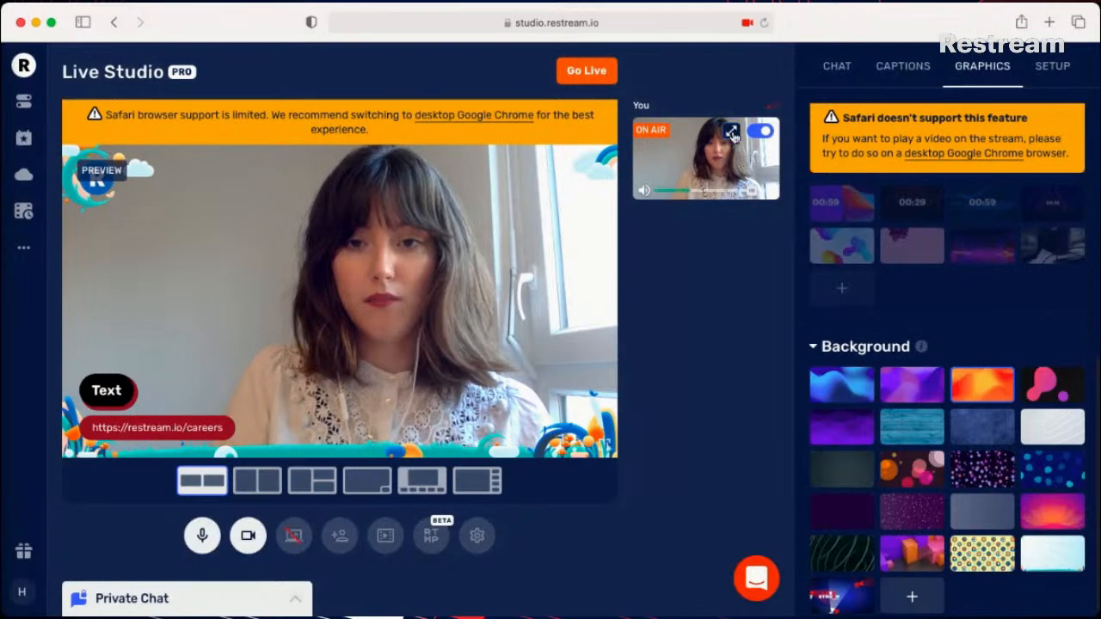
{"action": "left_click", "coordinate": [431, 493]}
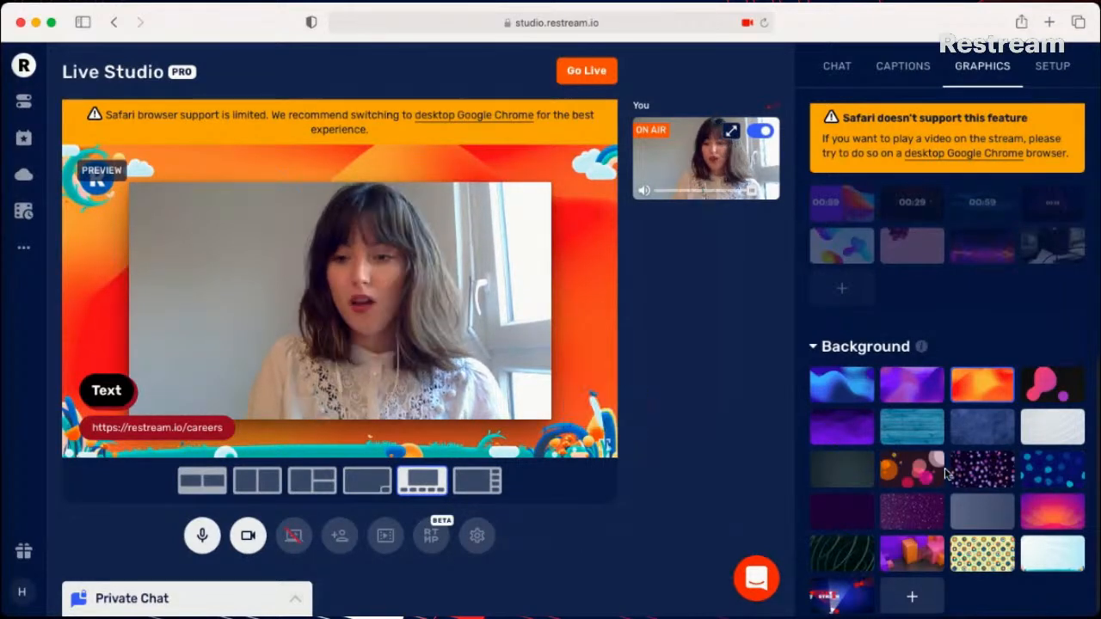
{"action": "scroll", "coordinate": [828, 318], "scroll_direction": "up", "scroll_amount": 1}
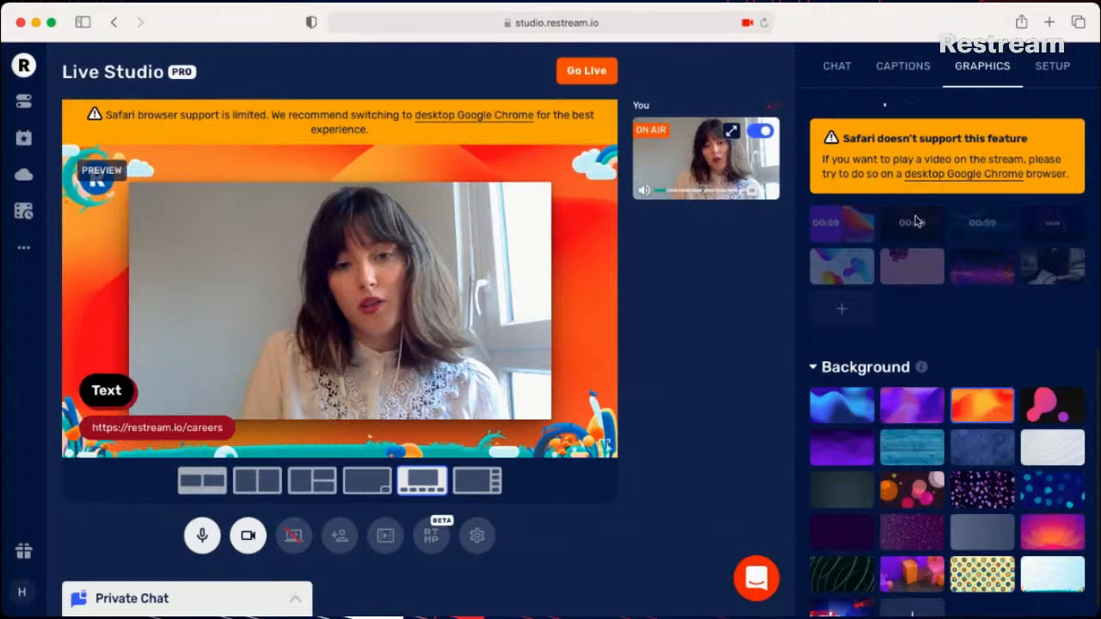
- Open the Events page and preview the live stream event form with scheduling for later turned off, closing it without creating anything
{"action": "left_click", "coordinate": [23, 141]}
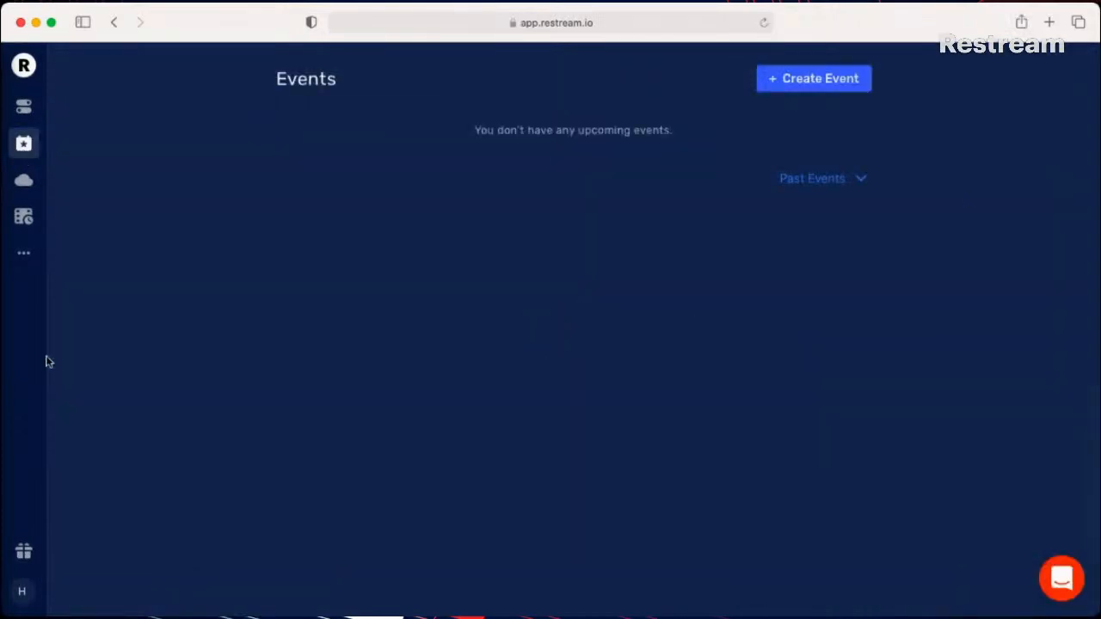
{"action": "left_click", "coordinate": [772, 80]}
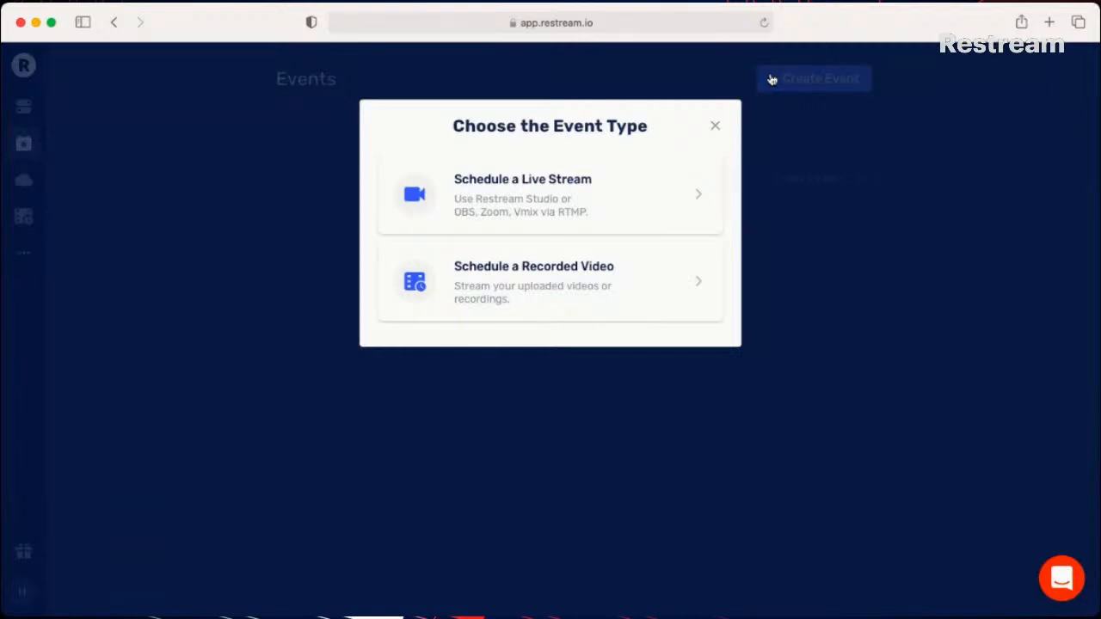
{"action": "left_click", "coordinate": [582, 208]}
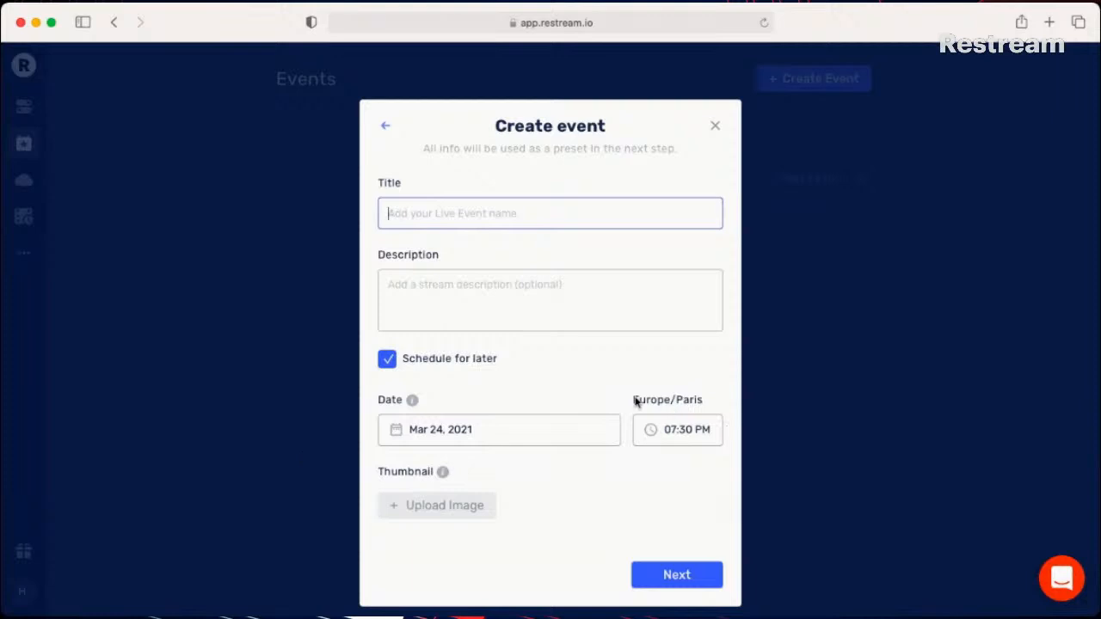
{"action": "left_click", "coordinate": [388, 358]}
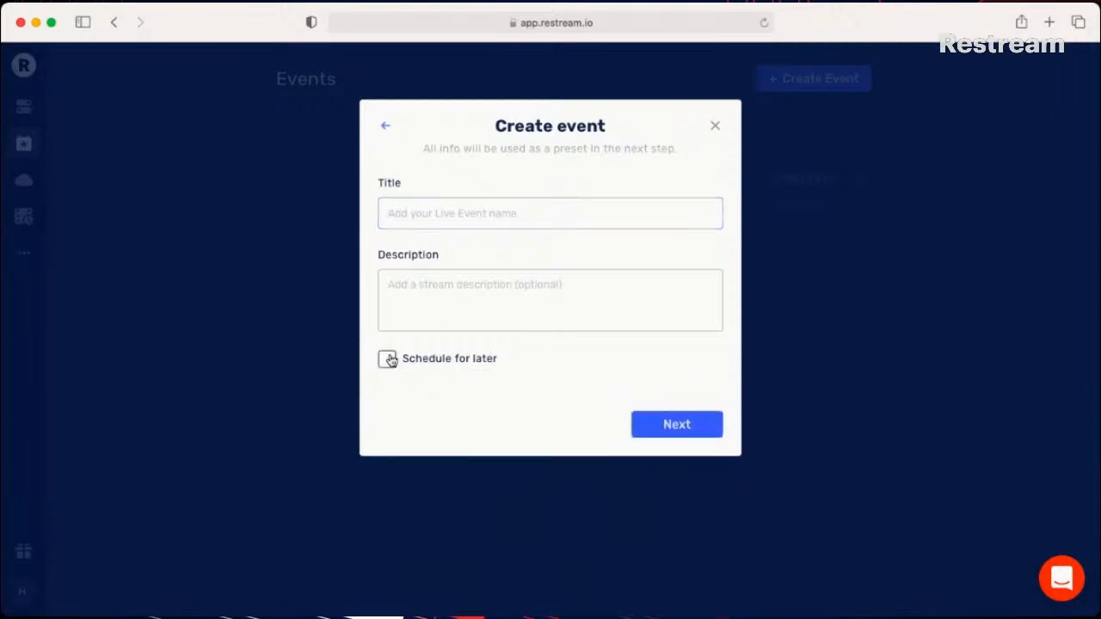
{"action": "left_click", "coordinate": [715, 127]}
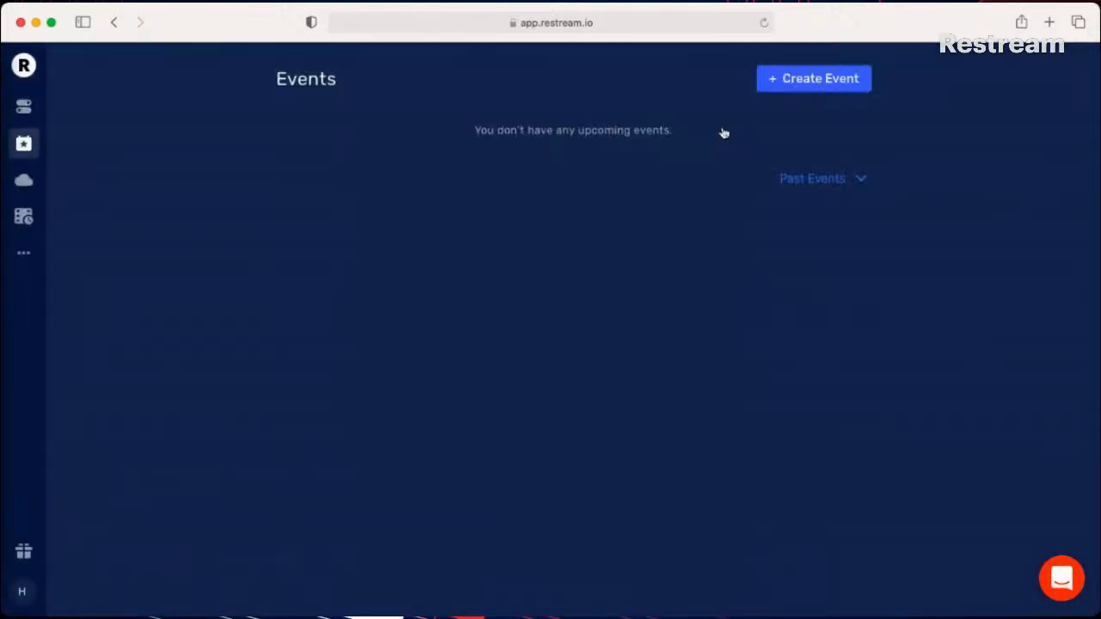
- Try a recorded video event with the Demo video and scheduling for later turned off, and discard the form
{"action": "left_click", "coordinate": [782, 86]}
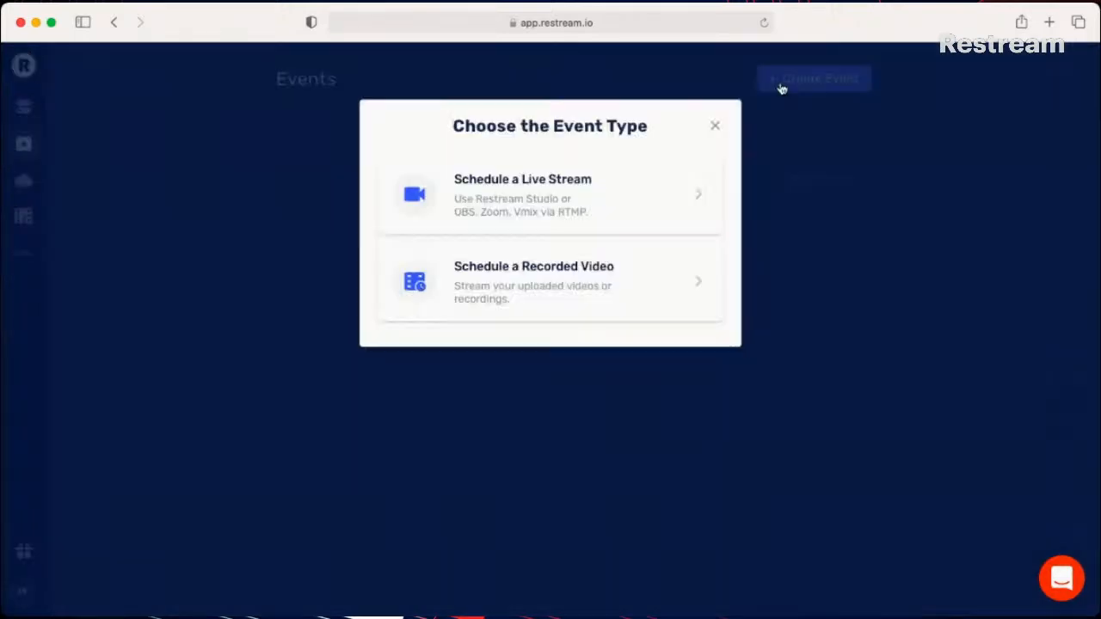
{"action": "left_click", "coordinate": [609, 273]}
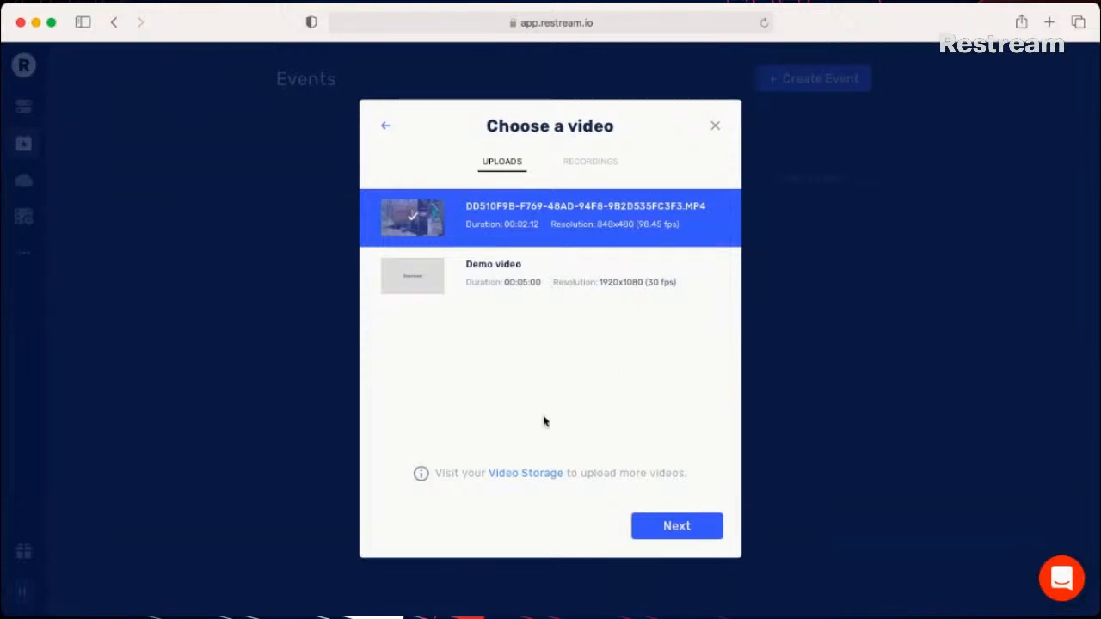
{"action": "left_click", "coordinate": [524, 271]}
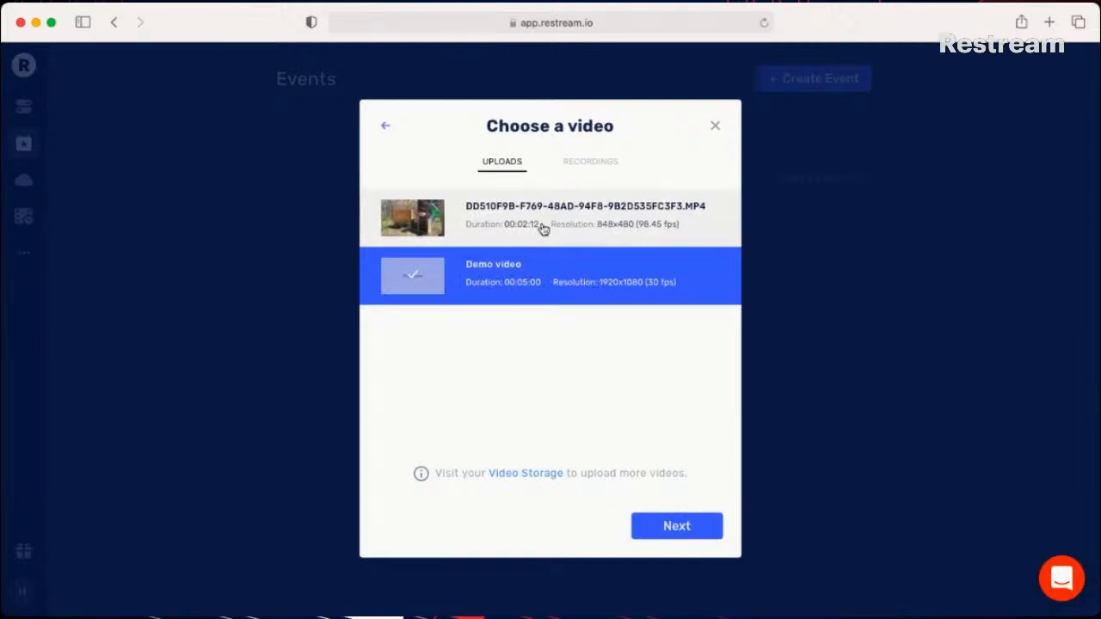
{"action": "left_click", "coordinate": [664, 529]}
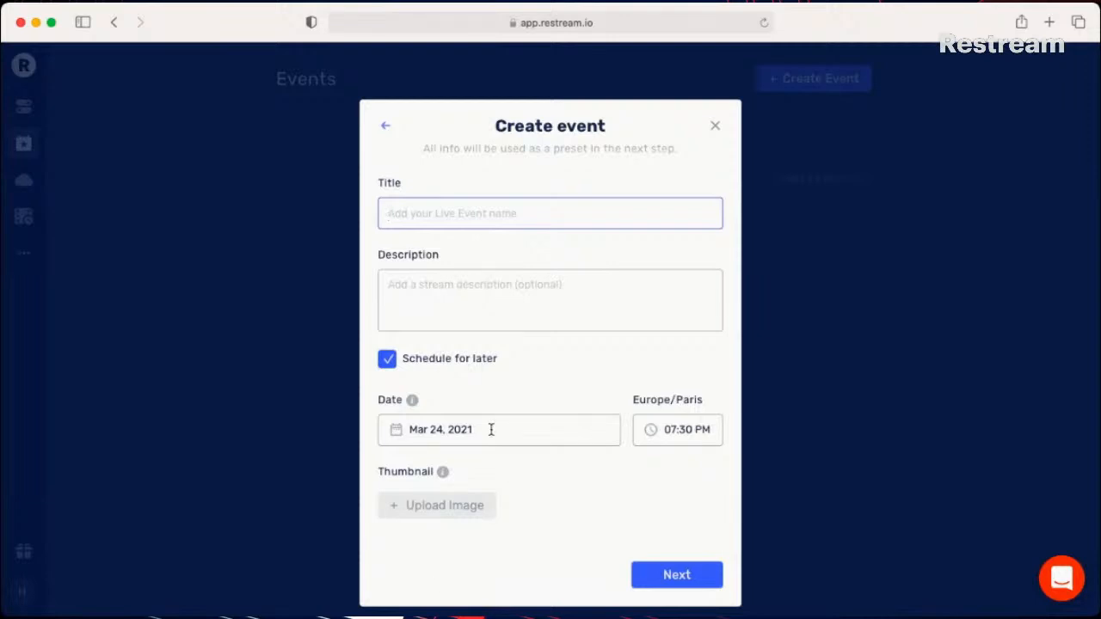
{"action": "left_click", "coordinate": [387, 371]}
{"action": "left_click", "coordinate": [388, 363]}
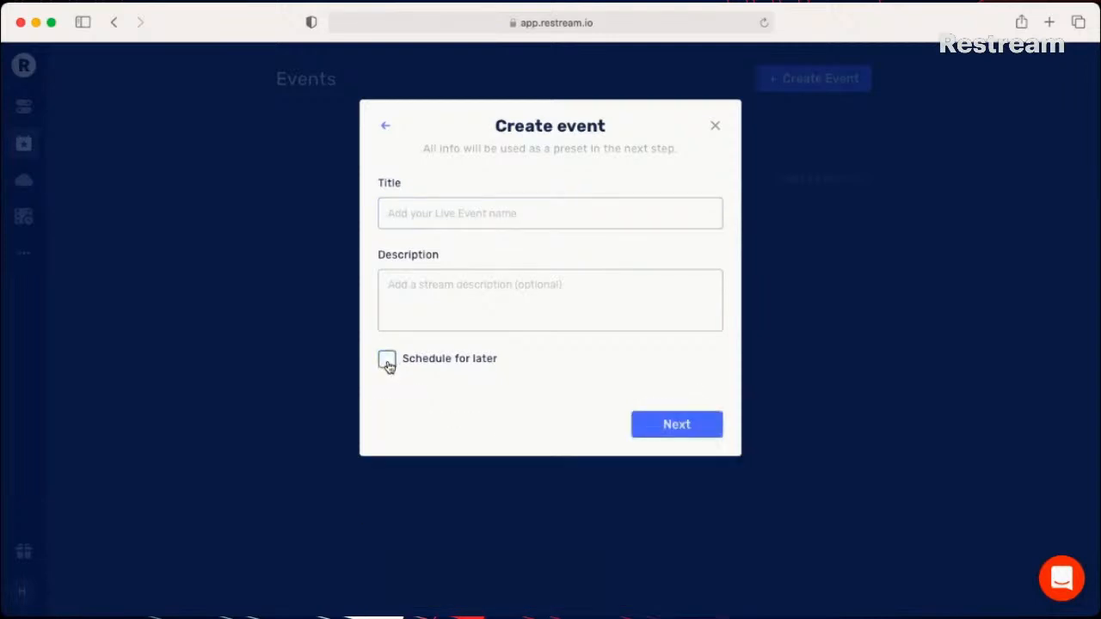
{"action": "left_click", "coordinate": [717, 126]}
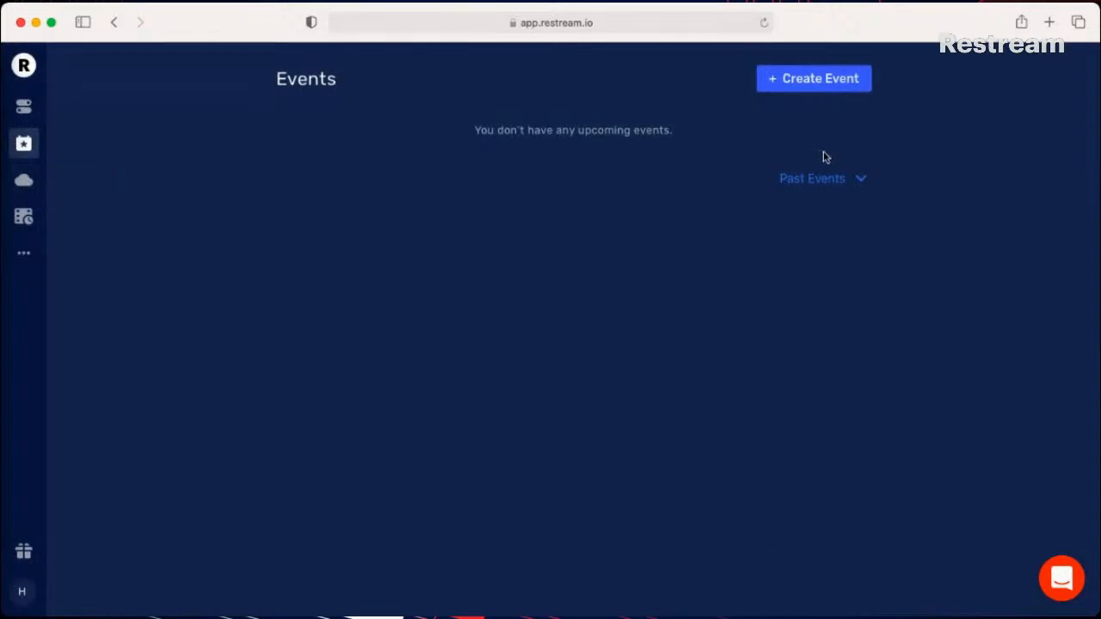
- Start a recorded video event using the uploaded MP4 clip, the first video in the uploads
{"action": "left_click", "coordinate": [815, 94]}
{"action": "left_click", "coordinate": [627, 280]}
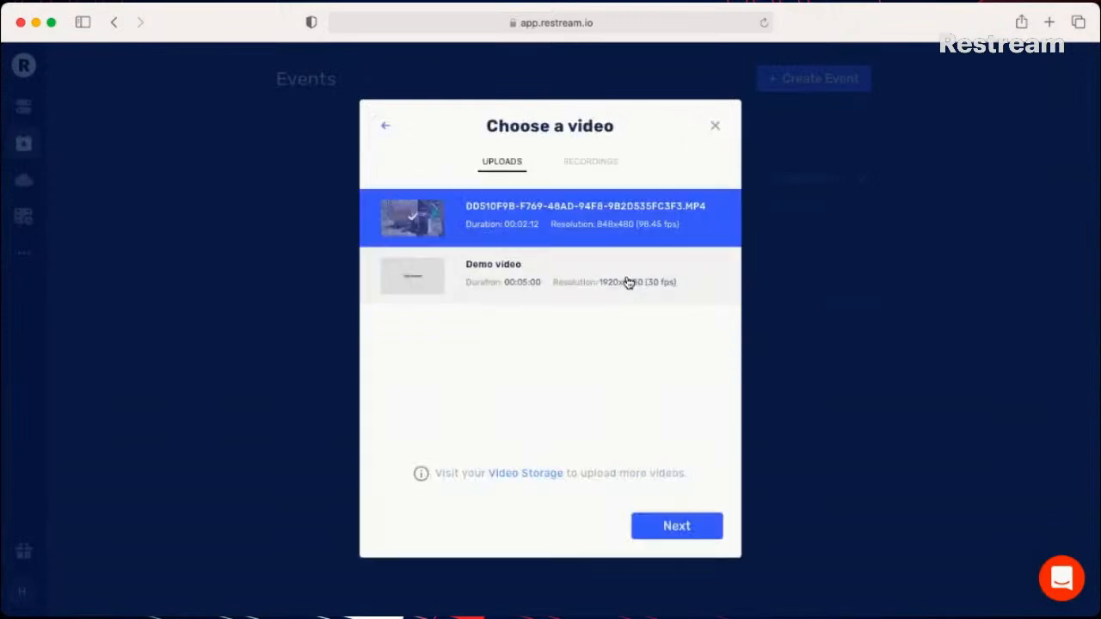
{"action": "left_click", "coordinate": [691, 534]}
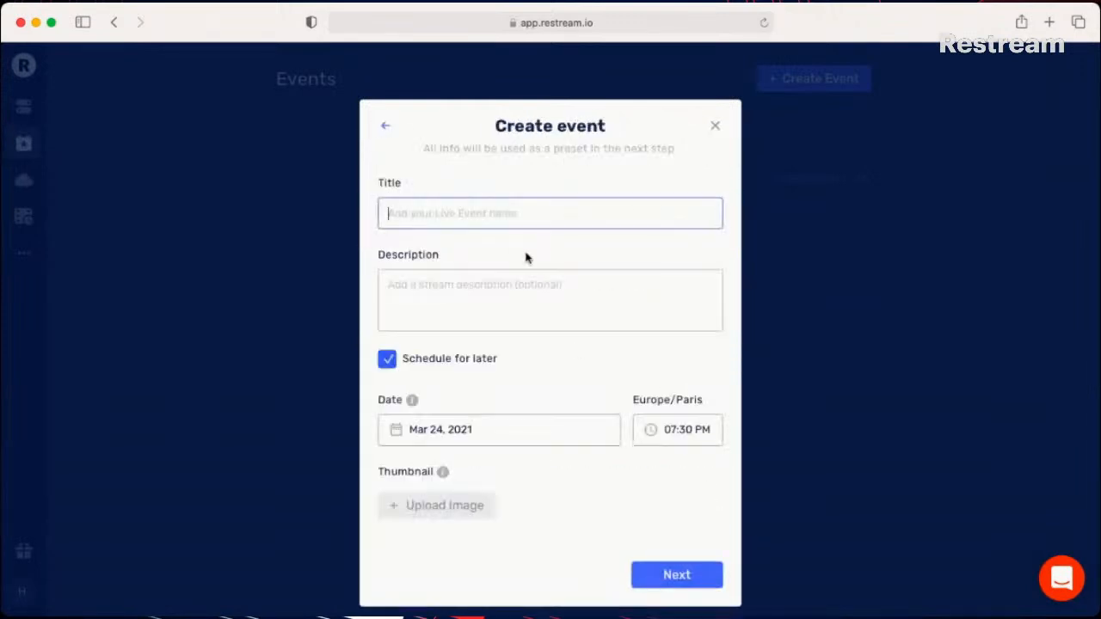
- Enter "test" as the event's title and description, keep it scheduled for Mar 24, 2021 at 07:30 PM, and continue to the destinations
{"action": "type", "text": "test"}
{"action": "key", "text": "Tab"}
{"action": "type", "text": "test"}
{"action": "left_click", "coordinate": [683, 434]}
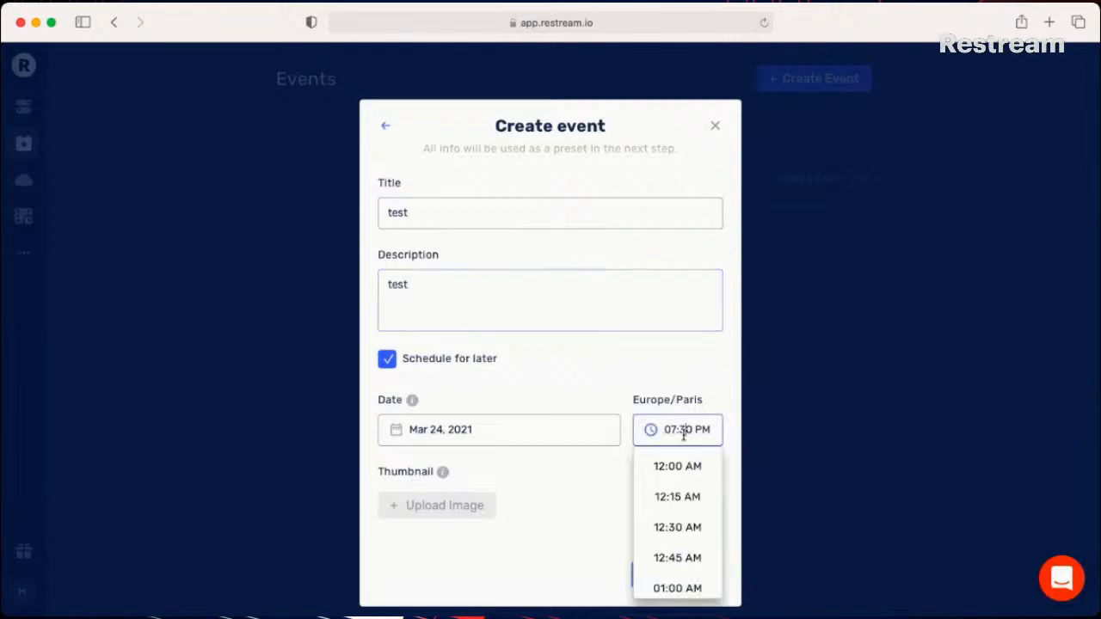
{"action": "left_click", "coordinate": [582, 387]}
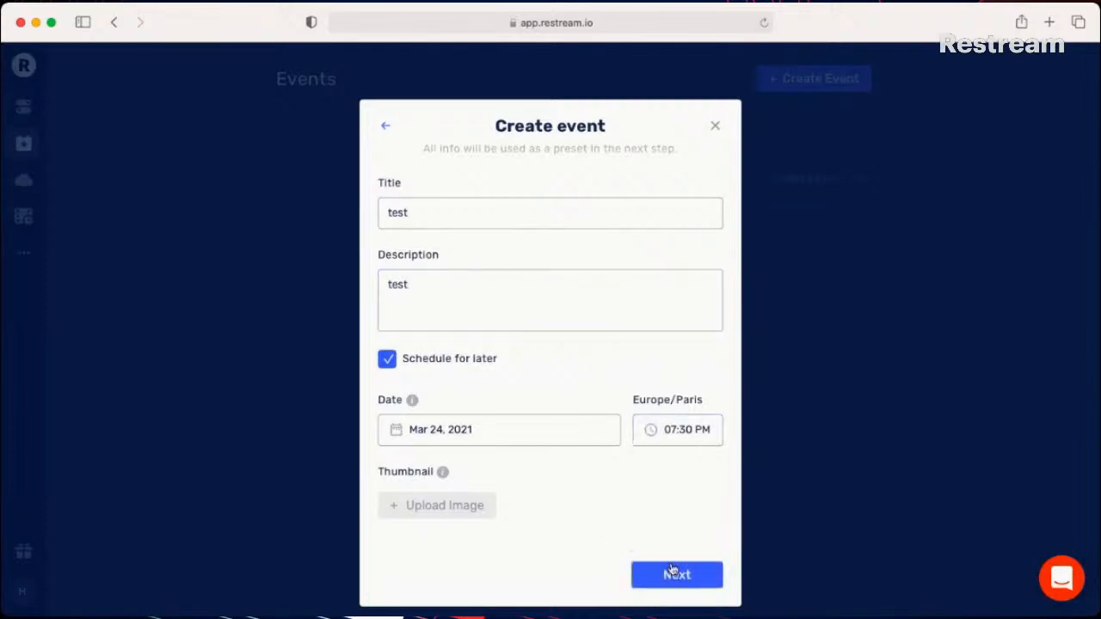
{"action": "left_click", "coordinate": [716, 574]}
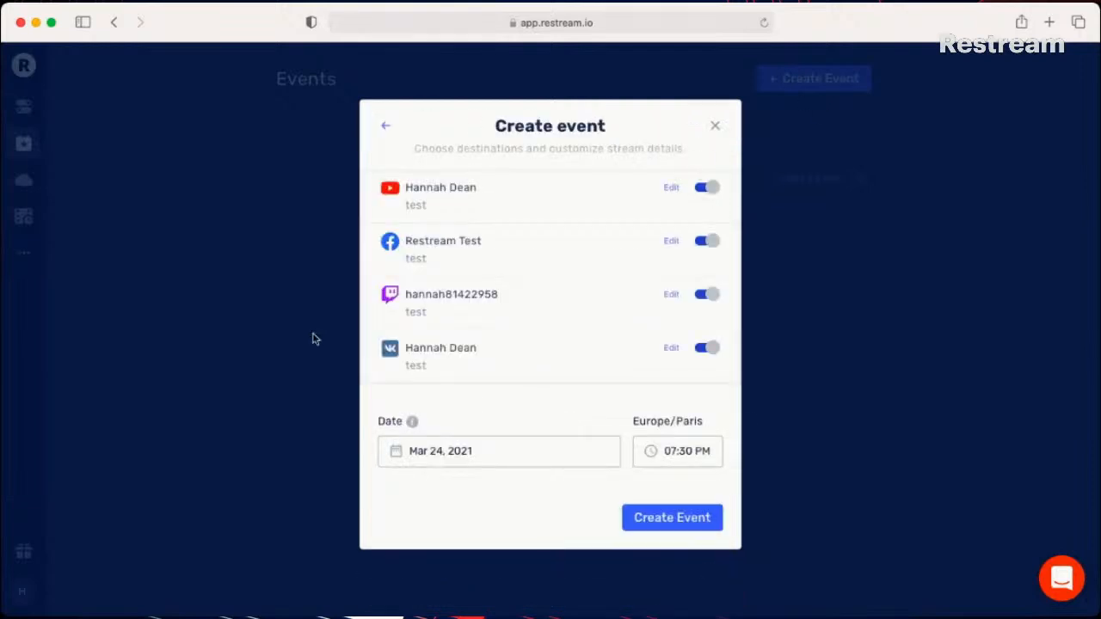
- Turn off the YouTube, Facebook, Twitch and VK destinations and create the event
{"action": "left_click", "coordinate": [709, 187]}
{"action": "left_click", "coordinate": [709, 243]}
{"action": "left_click", "coordinate": [708, 296]}
{"action": "left_click", "coordinate": [707, 351]}
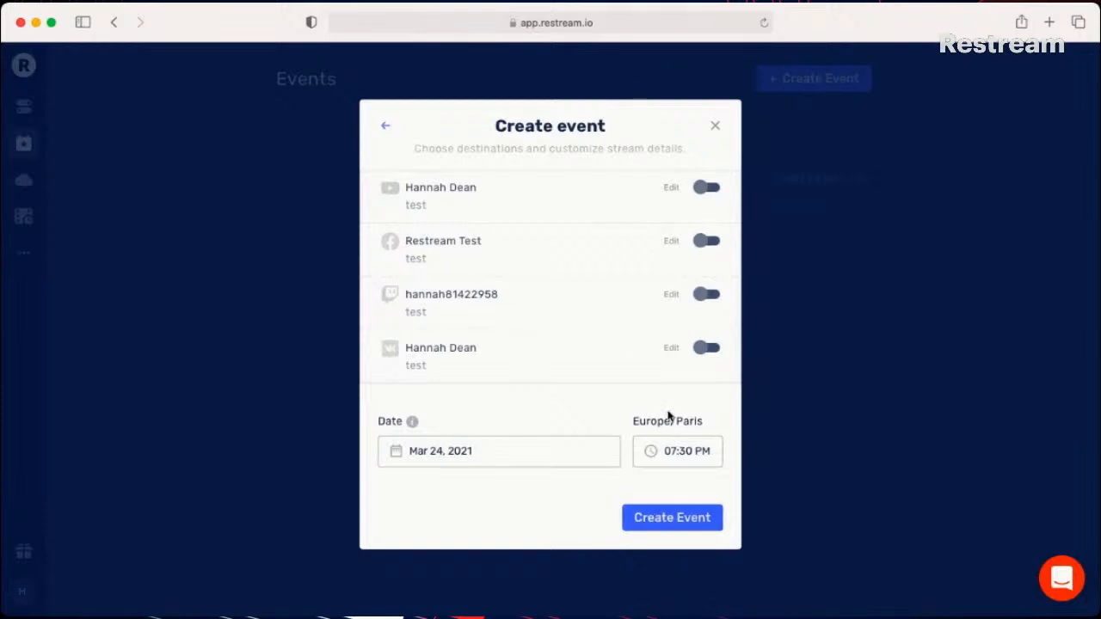
{"action": "left_click", "coordinate": [646, 534]}
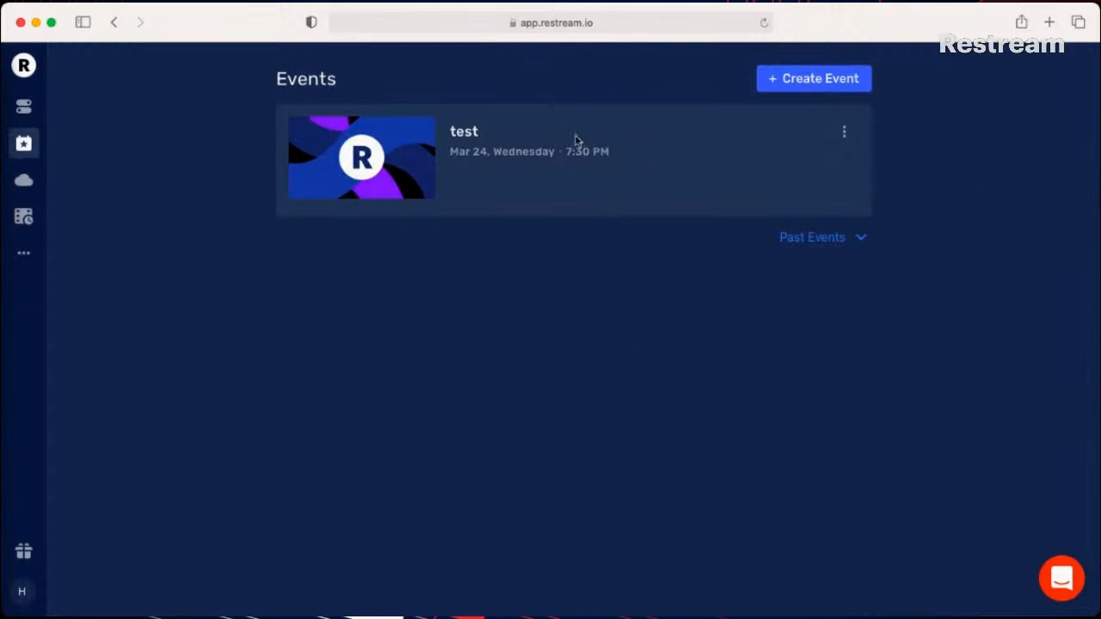
- Expand the past events, look through them and collapse them again
{"action": "left_click", "coordinate": [812, 242]}
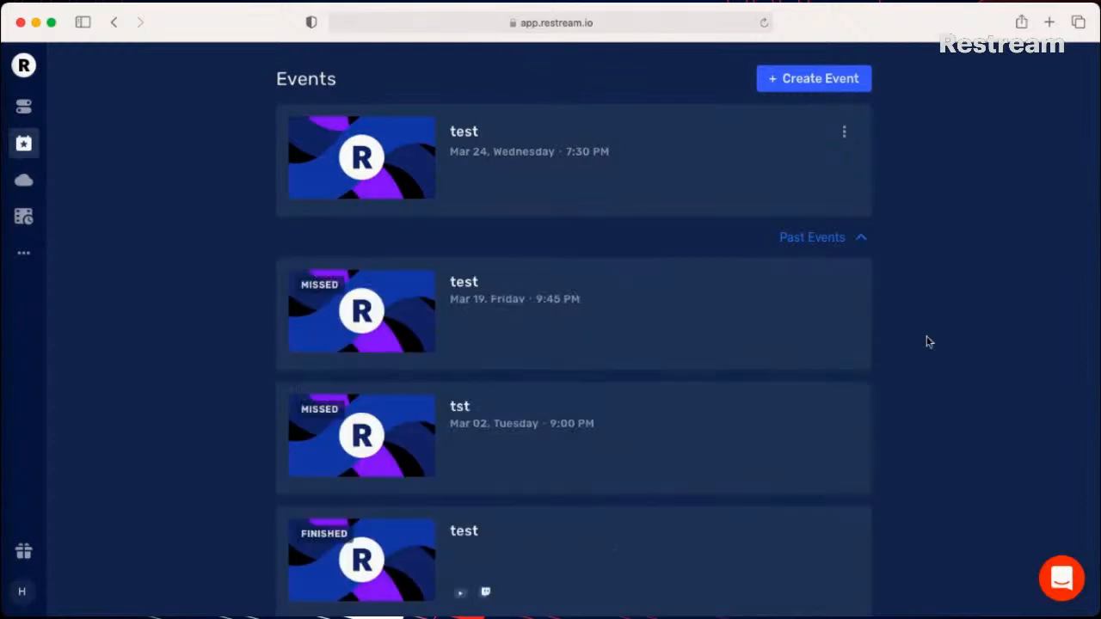
{"action": "scroll", "coordinate": [928, 341], "scroll_direction": "down", "scroll_amount": 3}
{"action": "scroll", "coordinate": [927, 342], "scroll_direction": "up", "scroll_amount": 3}
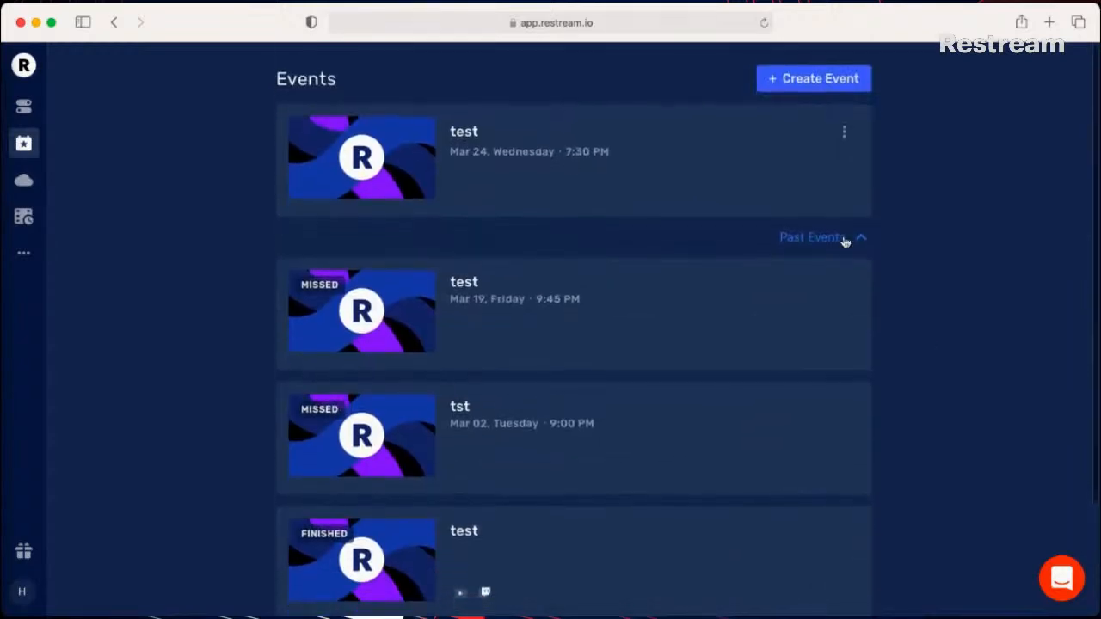
{"action": "left_click", "coordinate": [842, 246]}
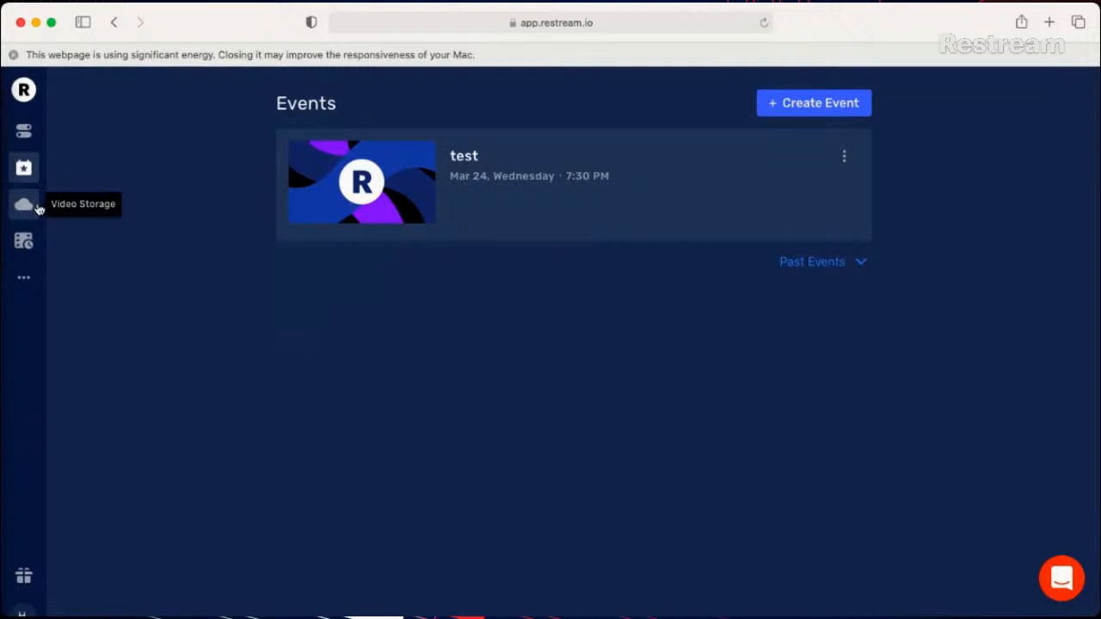
- Open Video Storage and display the stored stream recordings
{"action": "left_click", "coordinate": [23, 278]}
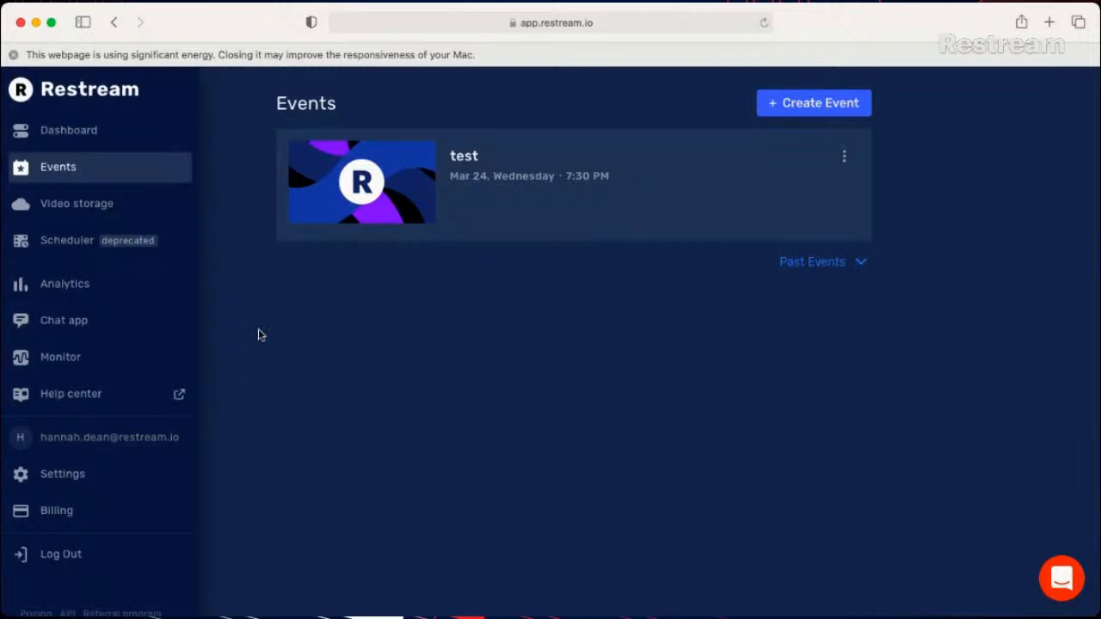
{"action": "left_click", "coordinate": [140, 206]}
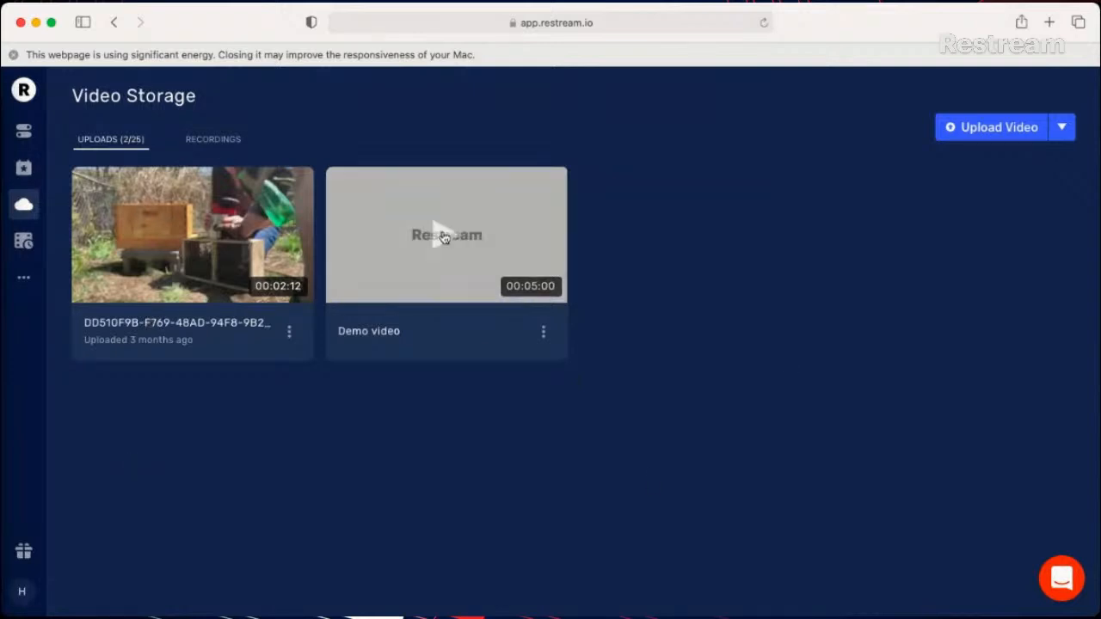
{"action": "left_click", "coordinate": [223, 140]}
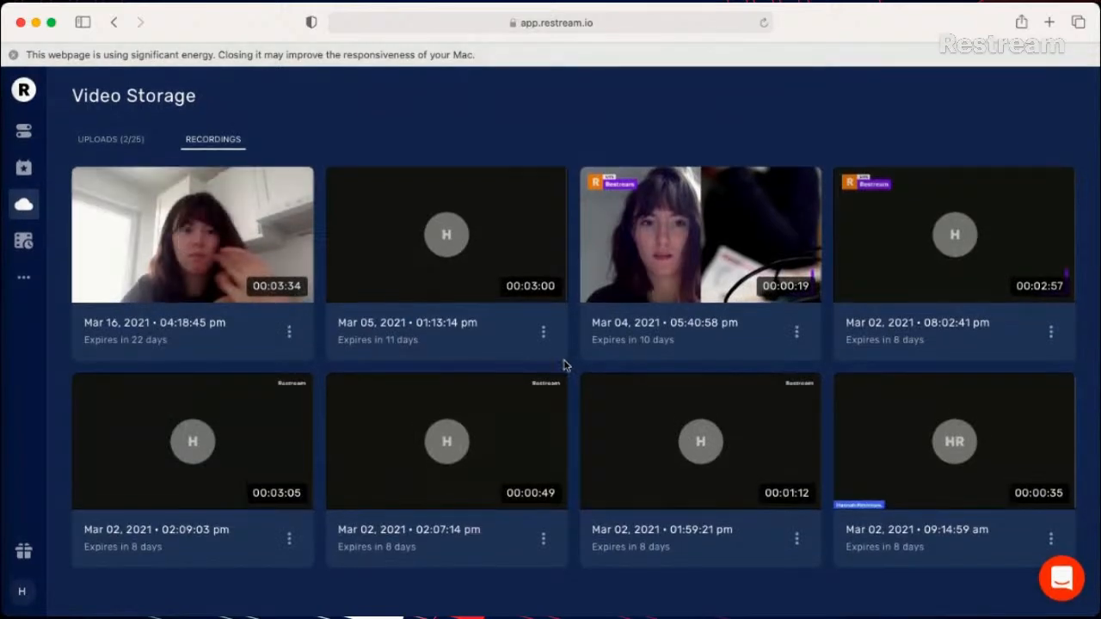
- Review the video and audio download options for the Mar 04, 2021 recording and close them without downloading
{"action": "left_click", "coordinate": [798, 341]}
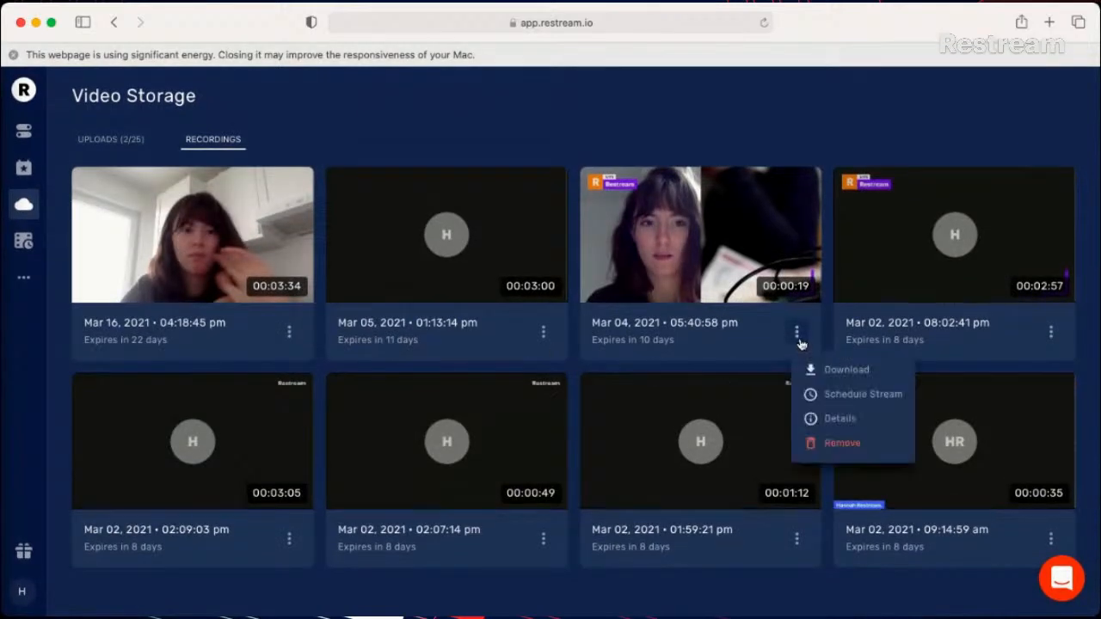
{"action": "left_click", "coordinate": [842, 382]}
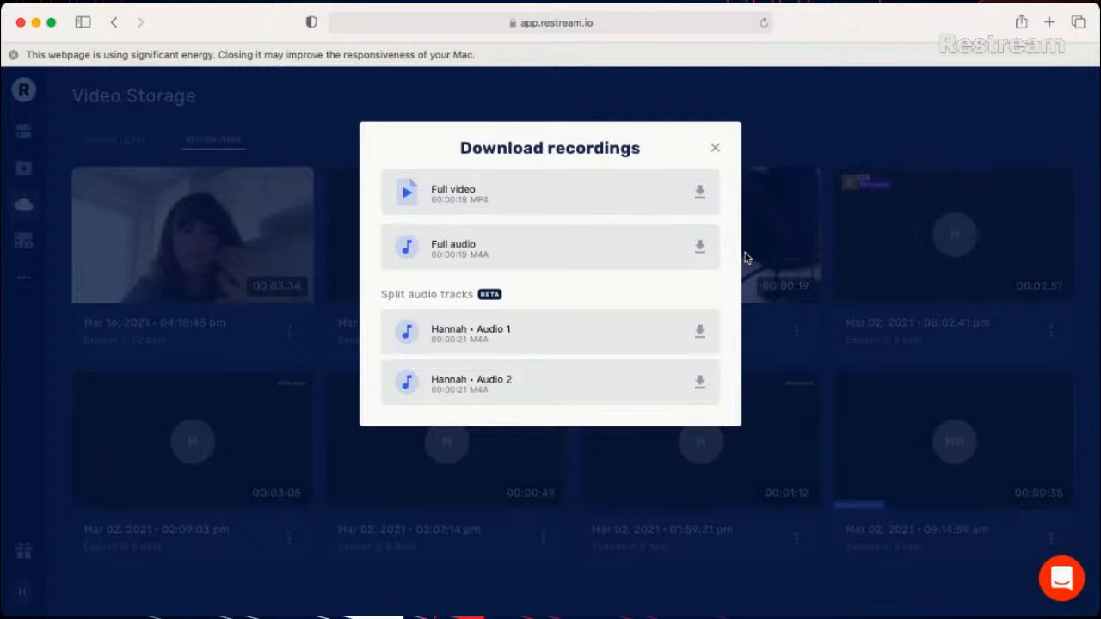
{"action": "left_click", "coordinate": [715, 151]}
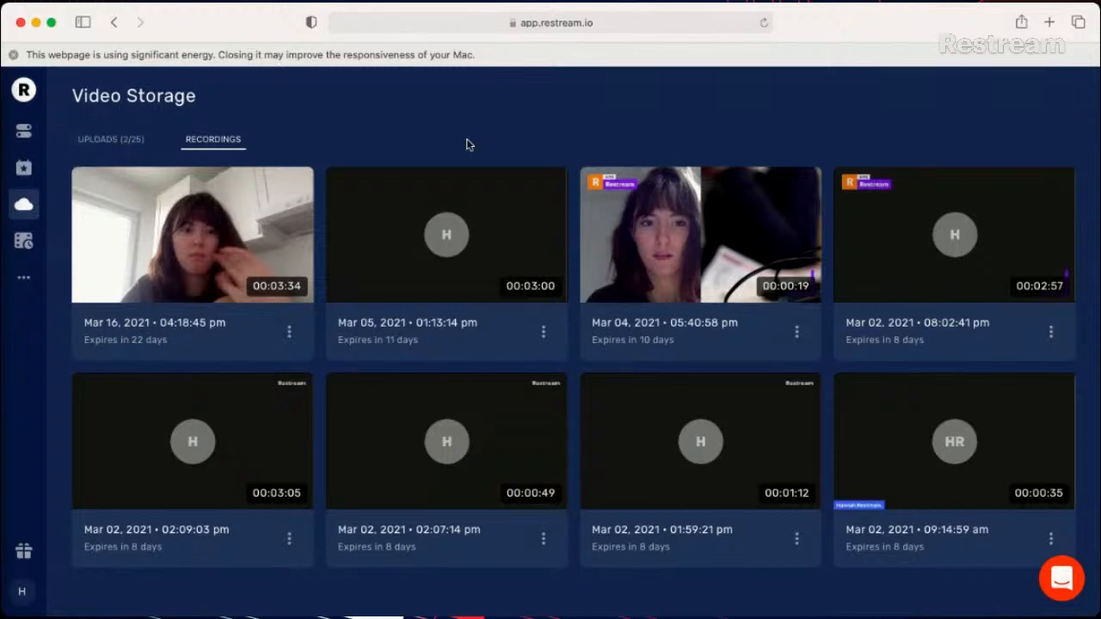
- Expand the site navigation to show Analytics and the other sections
{"action": "left_click", "coordinate": [24, 278]}
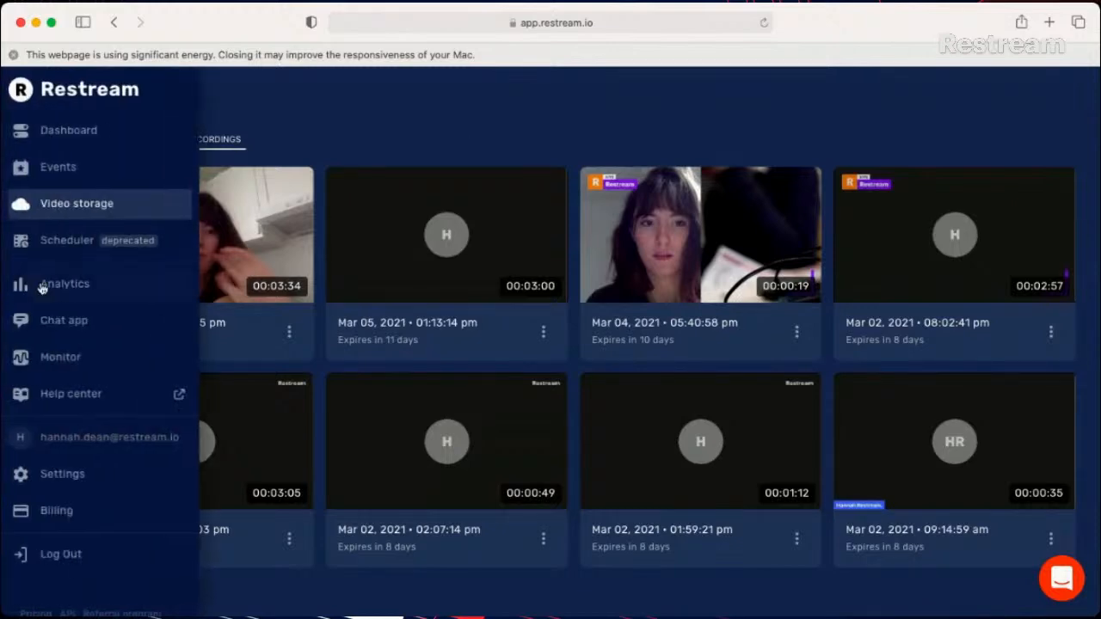